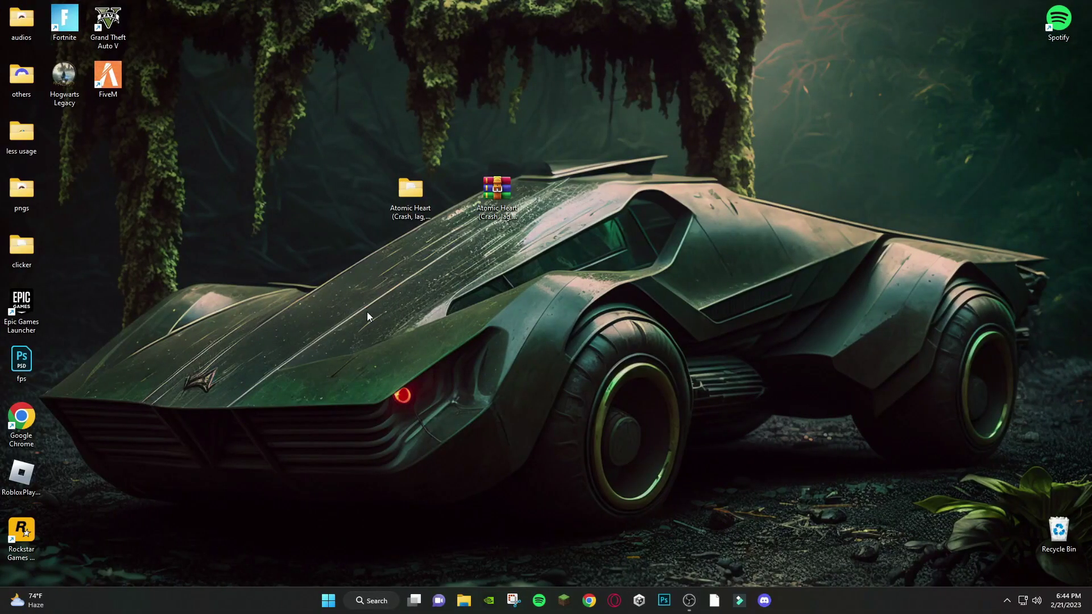
Step: Select both Atomic Heart items, the folder and the archive, on the desktop
left_click_drag(292, 125, 623, 276)
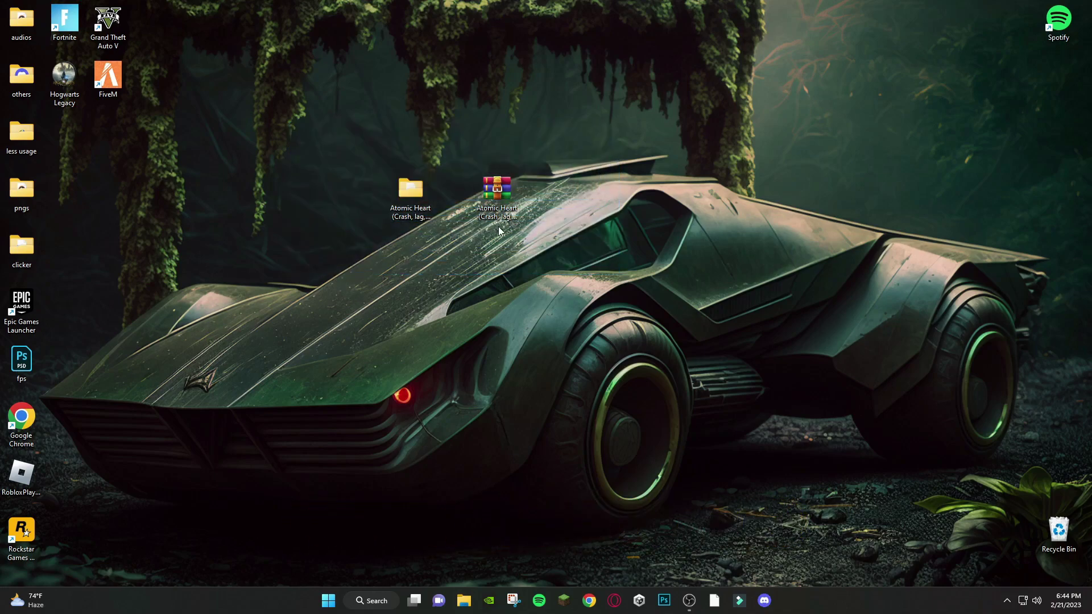
Step: Open the user %temp% folder through the Run dialog
left_click(372, 600)
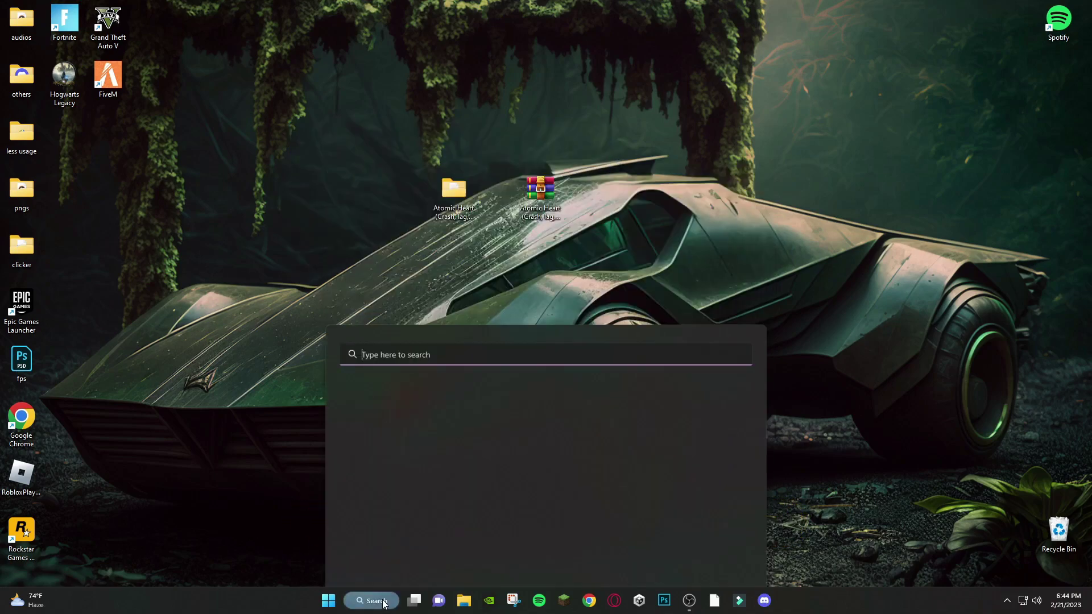
type("run")
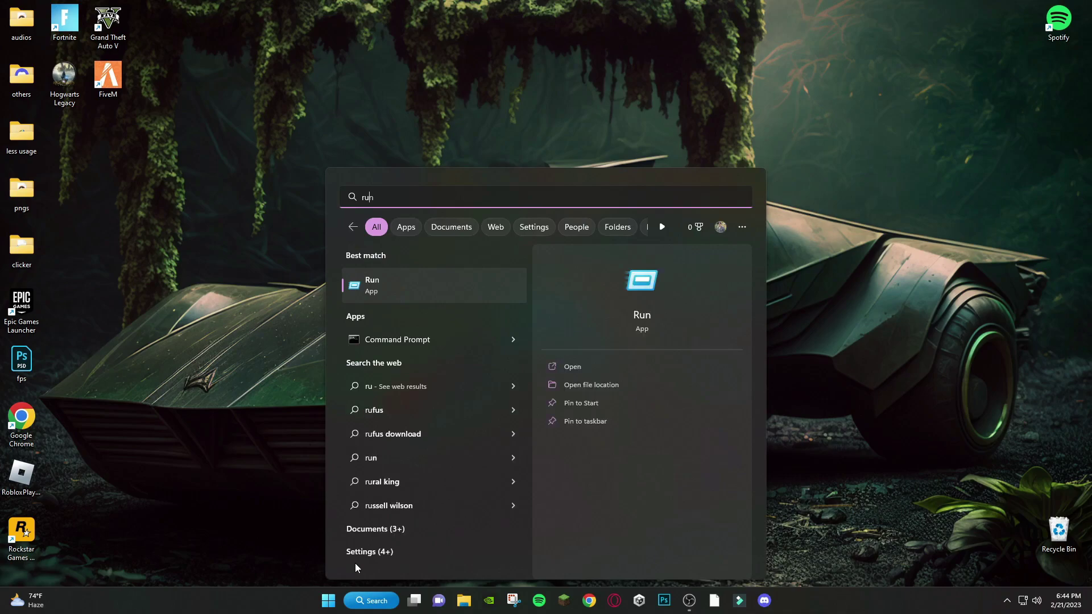
key("Return")
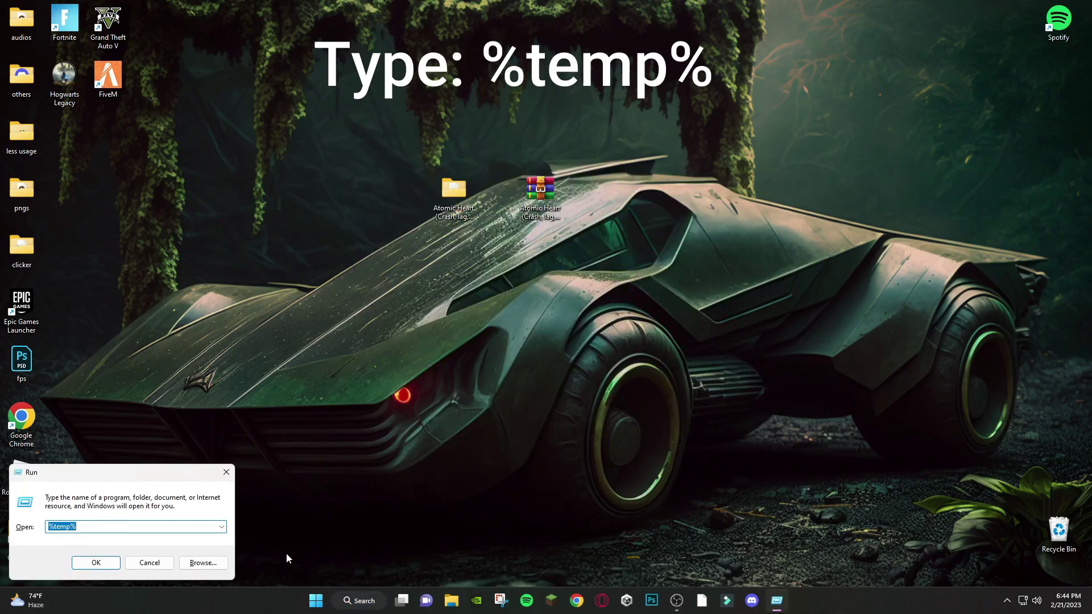
left_click(141, 527)
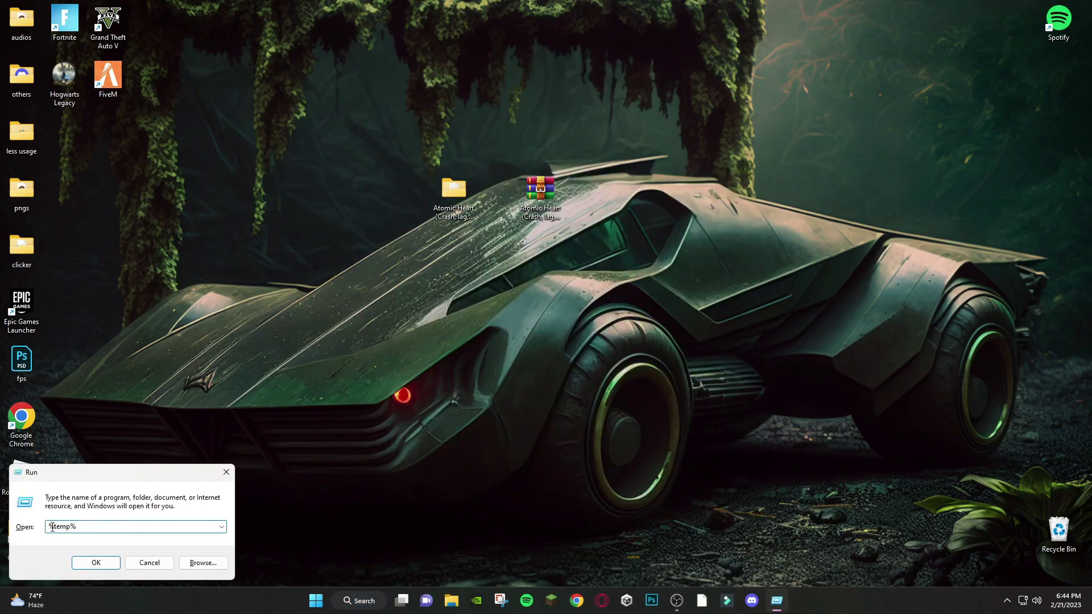
left_click(96, 563)
Step: Delete everything in the user Temp folder, skipping all in-use files, and close the window
left_click(449, 344)
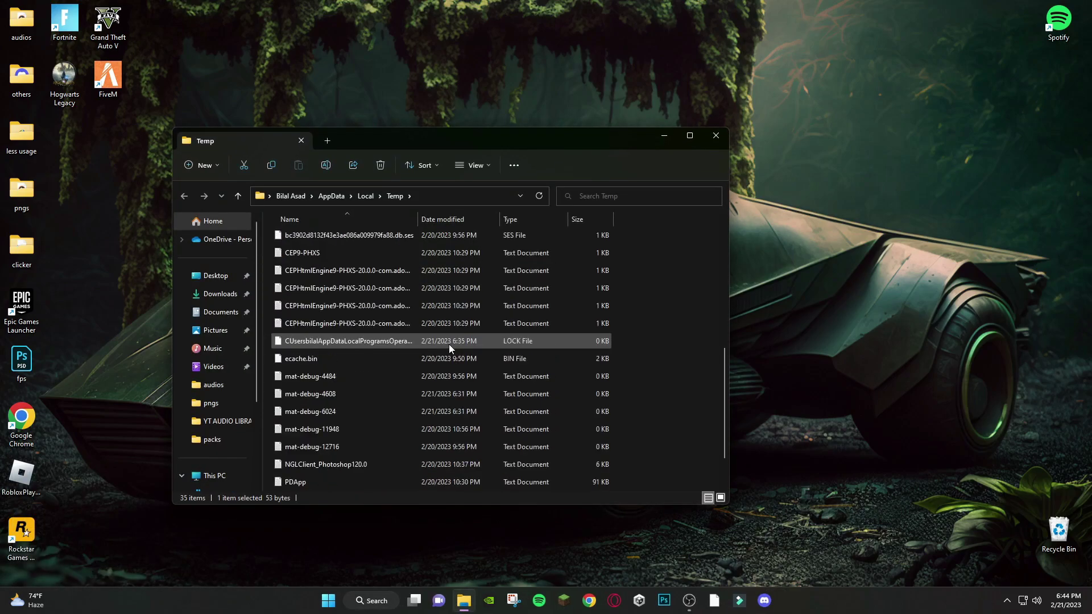
key("ctrl+a")
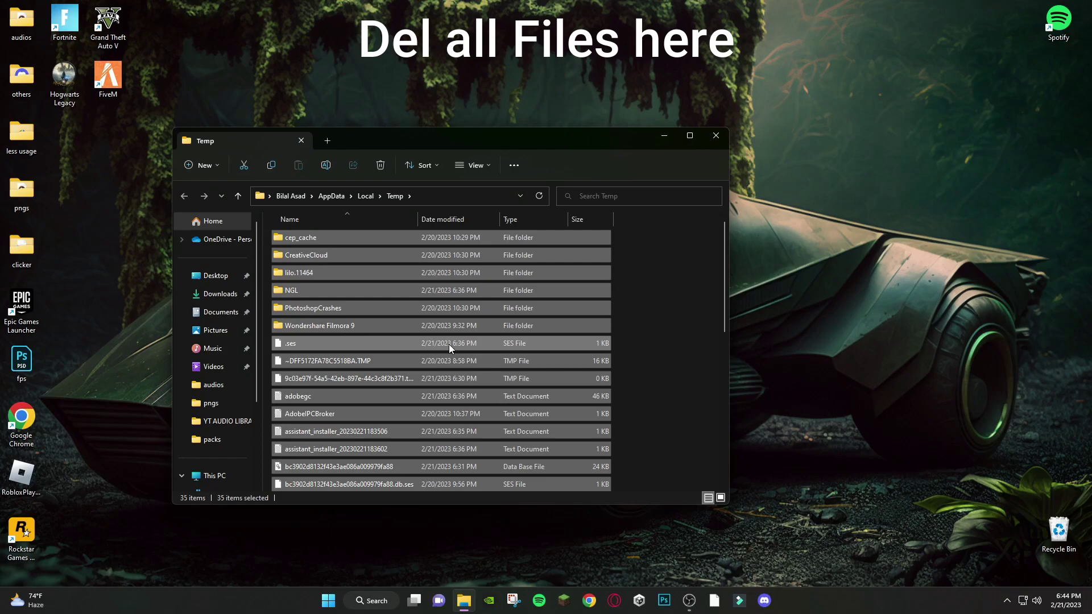
key("Delete")
left_click(160, 243)
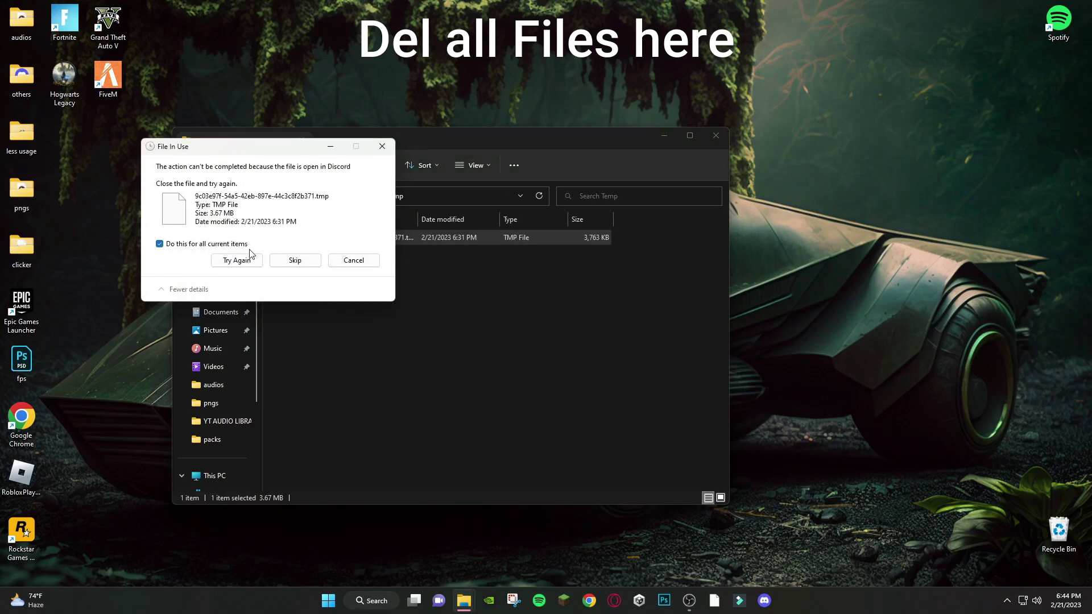
left_click(295, 260)
left_click(716, 136)
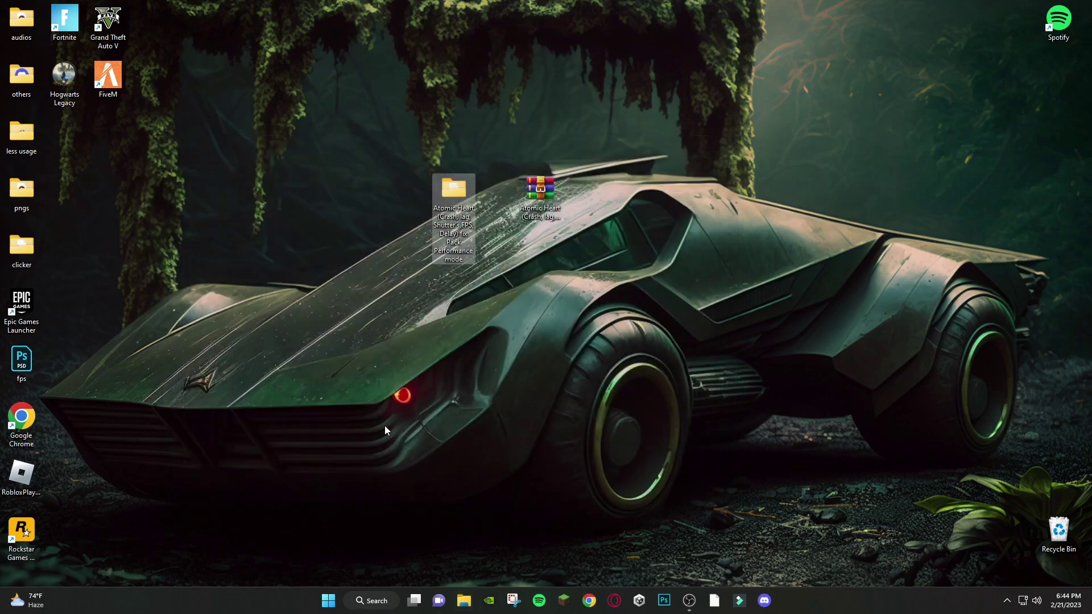
Step: Open the Windows Temp folder through the Run dialog
left_click(372, 601)
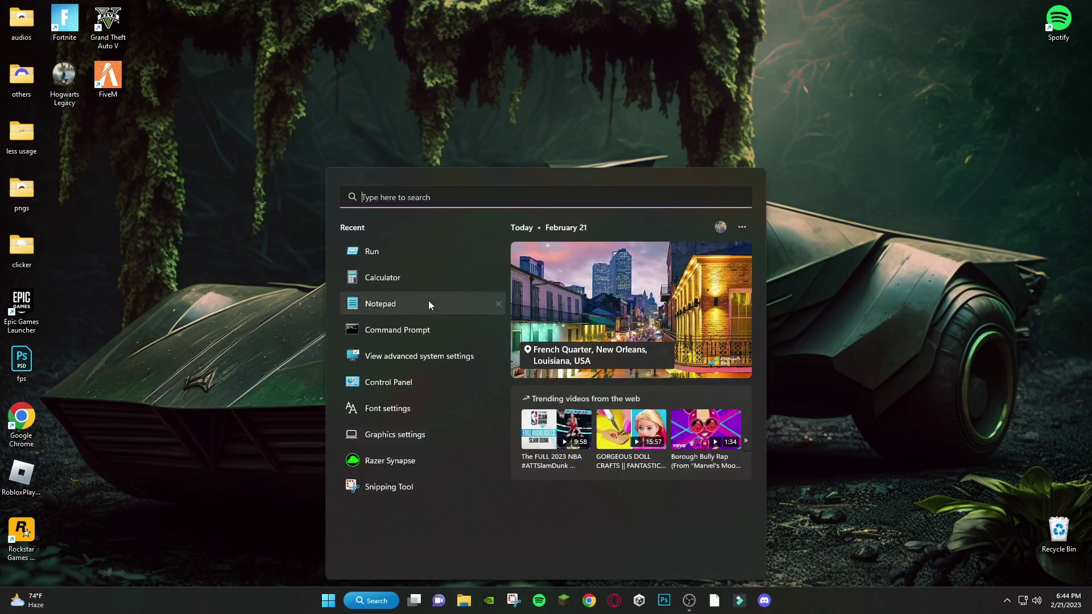
left_click(372, 256)
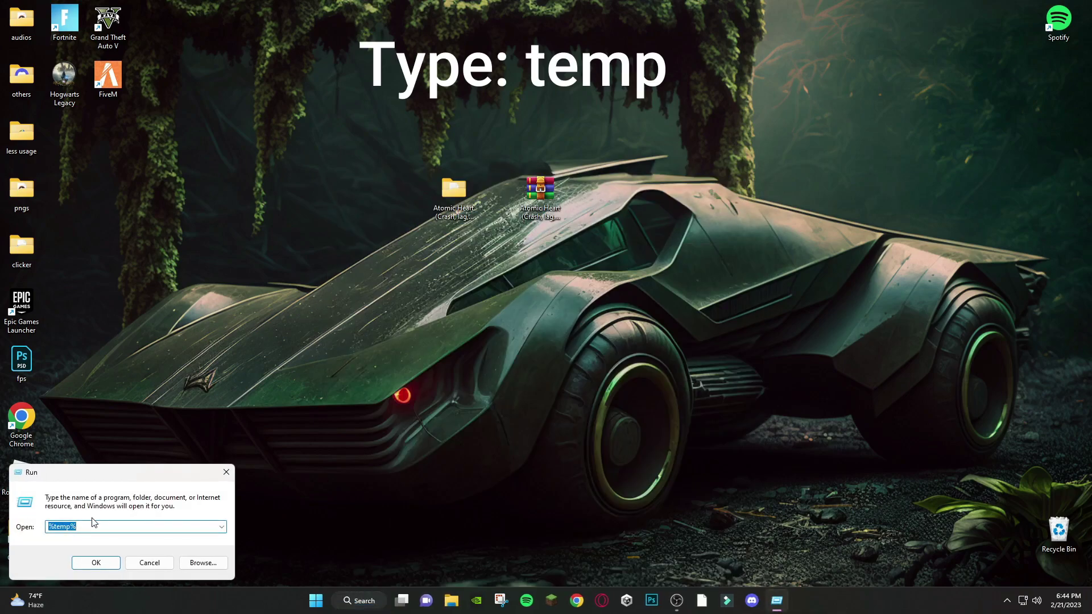
type("temp")
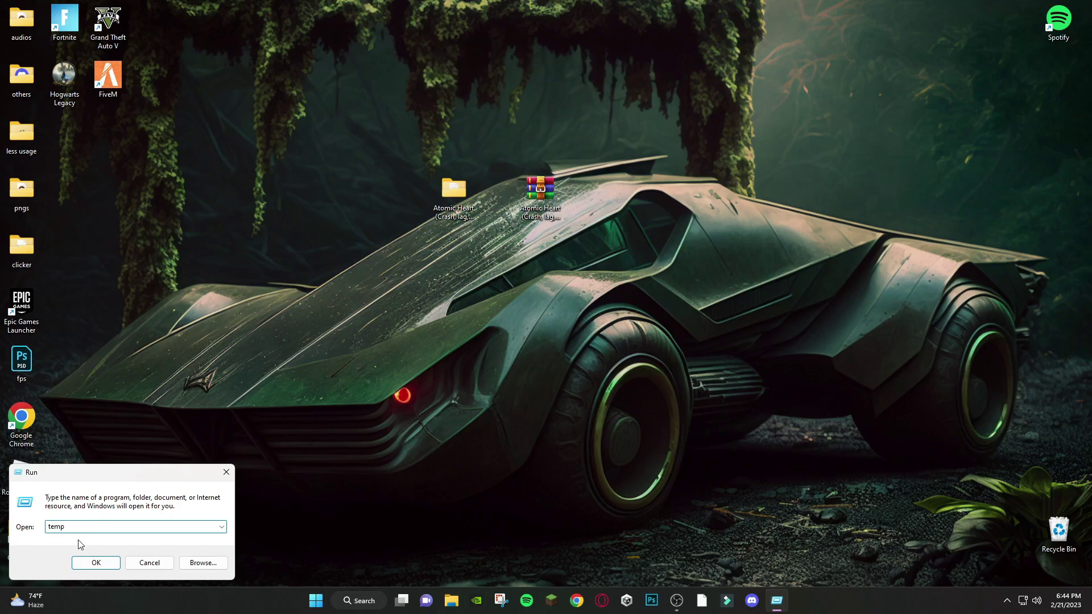
left_click(95, 562)
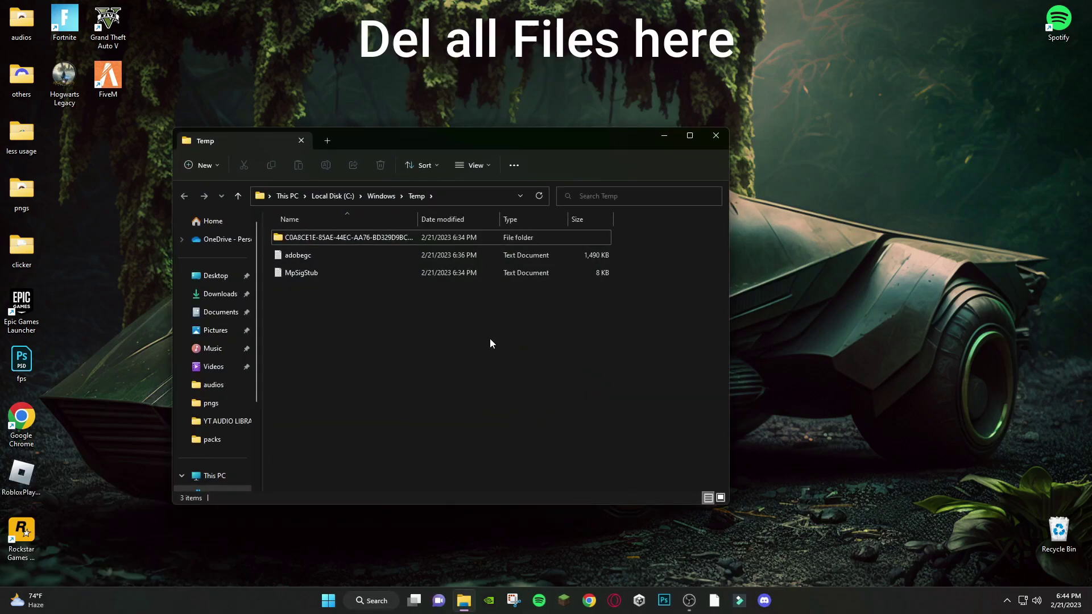
Step: Delete all Windows Temp items except the in-use adobegc file, and close the window
key("ctrl+a")
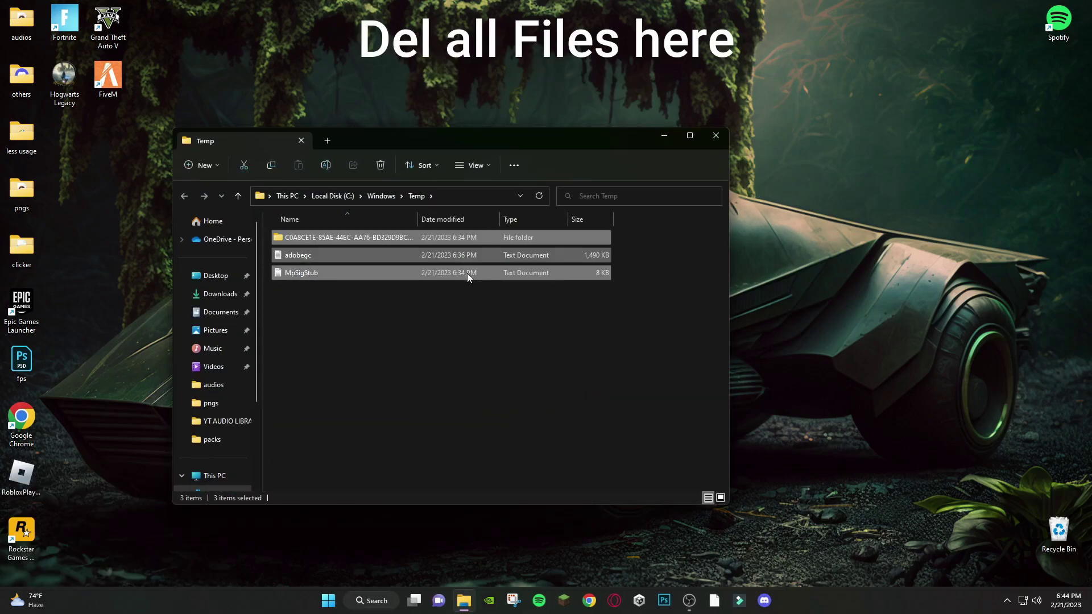
key("Delete")
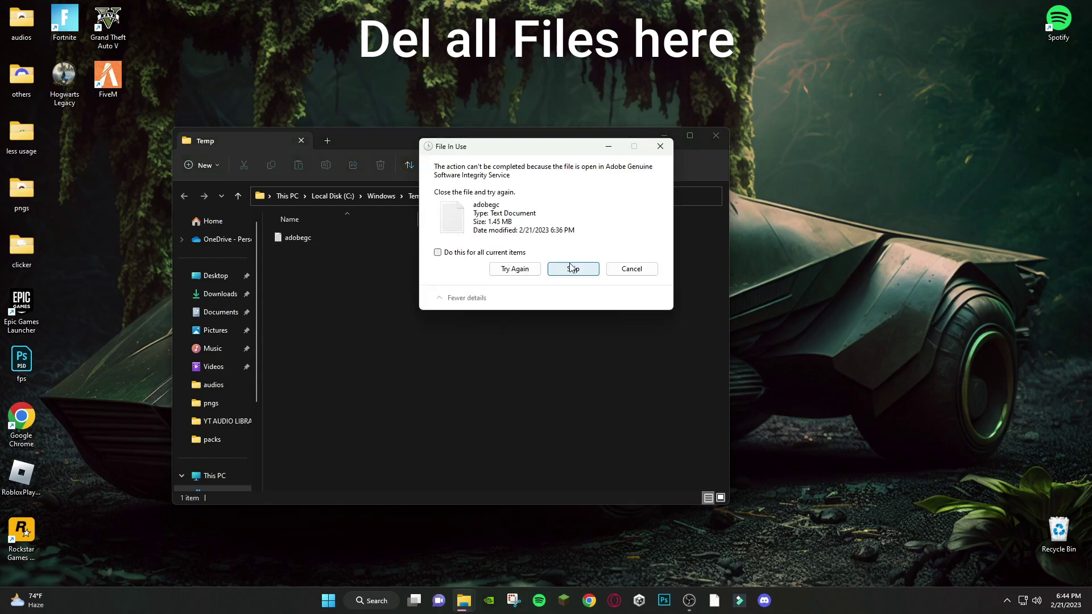
left_click(570, 268)
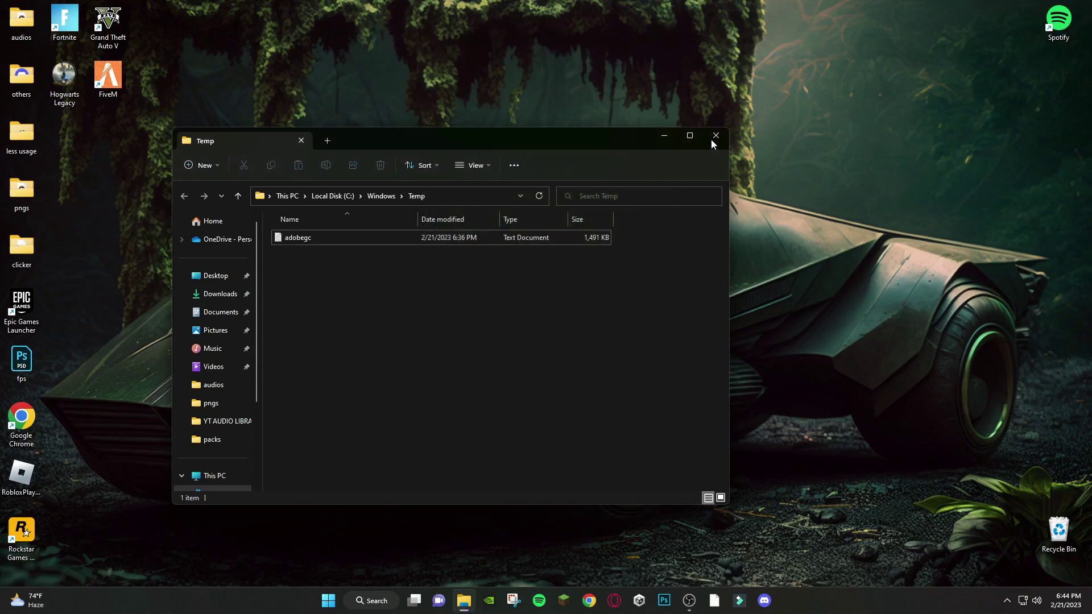
left_click(715, 137)
Step: Open the Windows Prefetch folder through the Run dialog
left_click(367, 600)
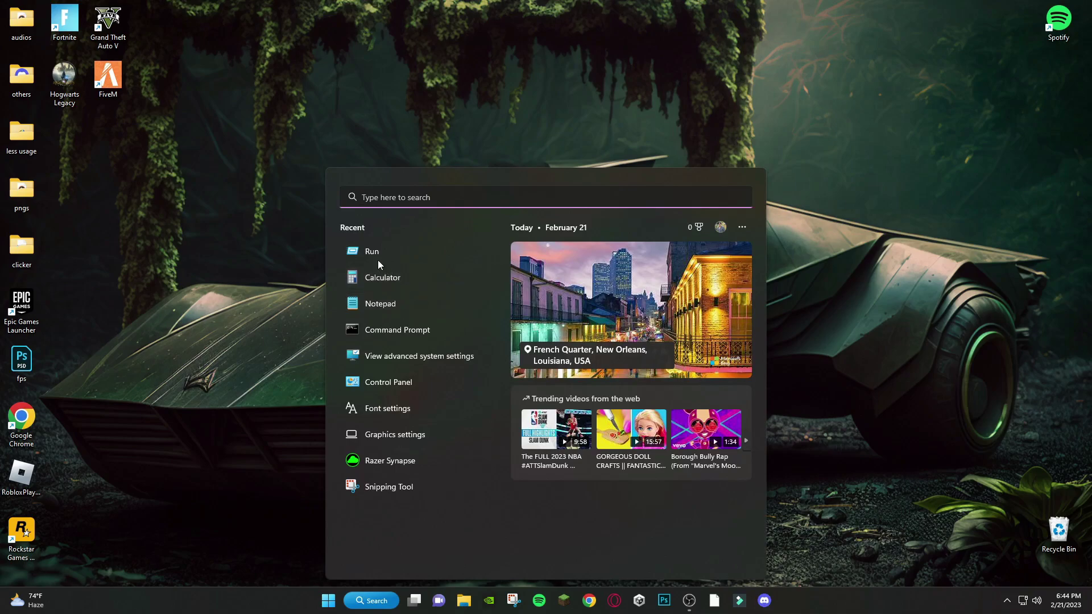
key("super+r")
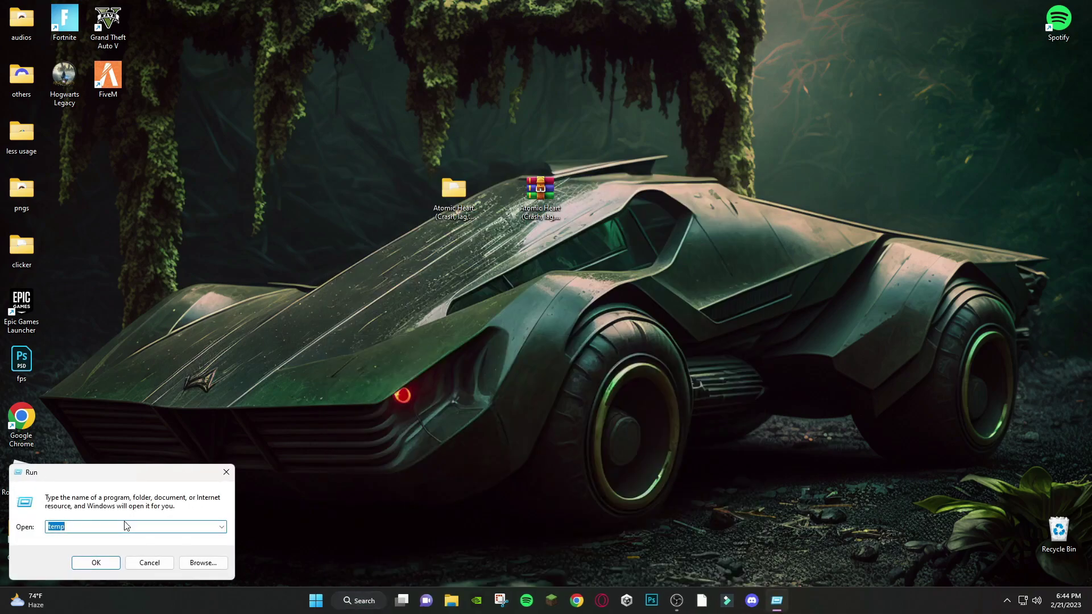
type("prefetc")
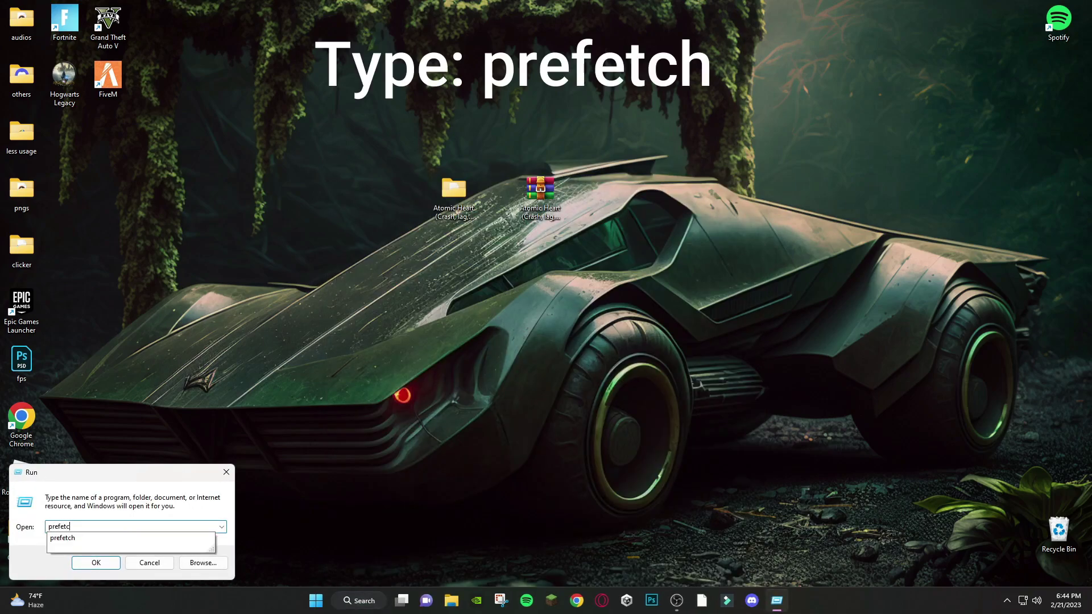
type("h")
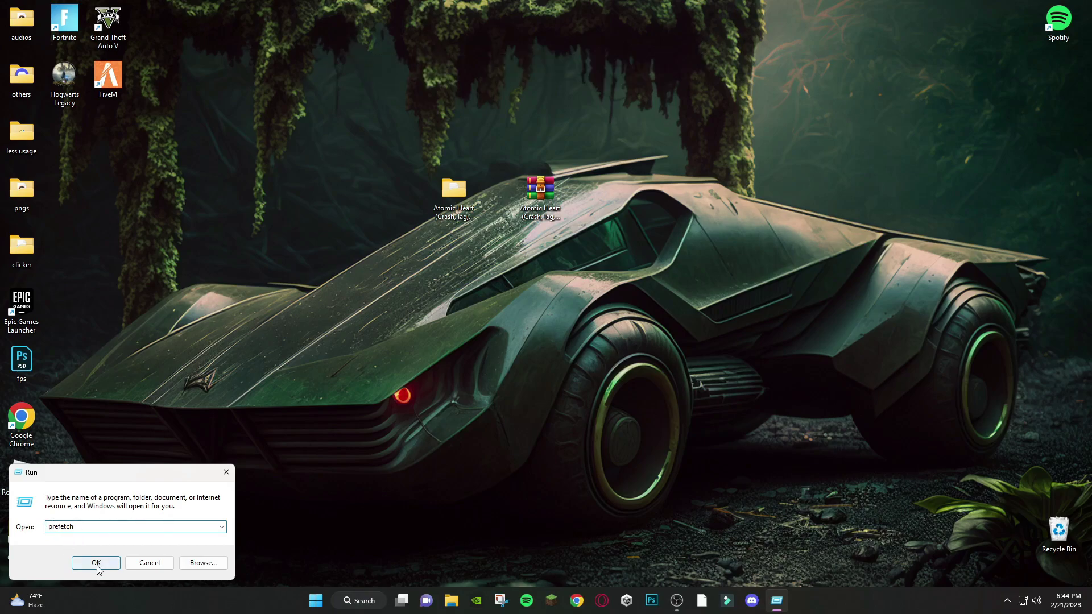
left_click(97, 563)
Step: Delete all Prefetch files except the in-use one, close the window, and clear the desktop selection
left_click(511, 326)
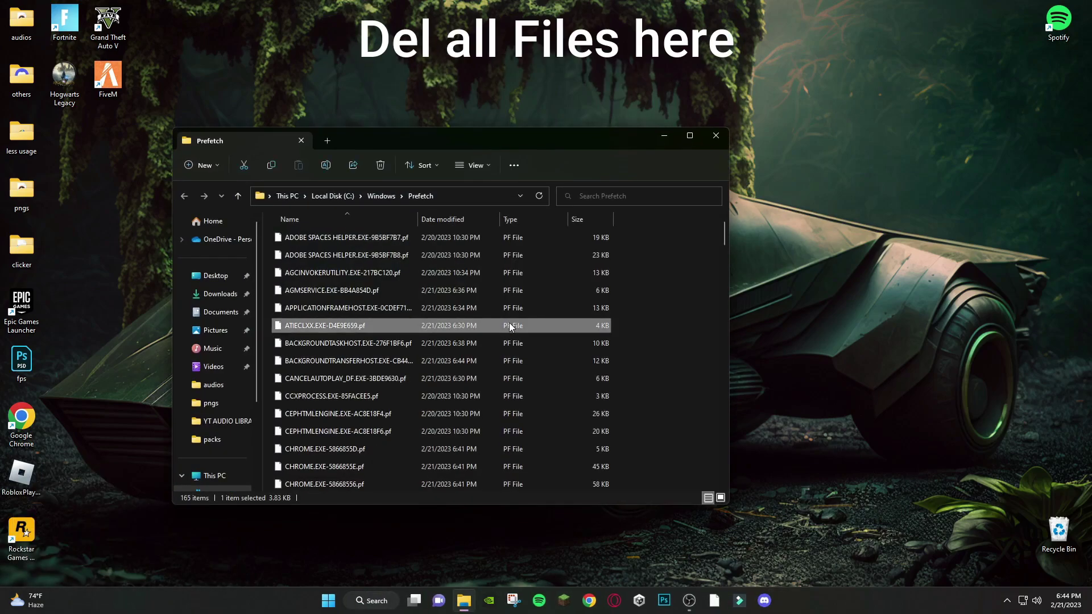
key("ctrl+a")
key("Delete")
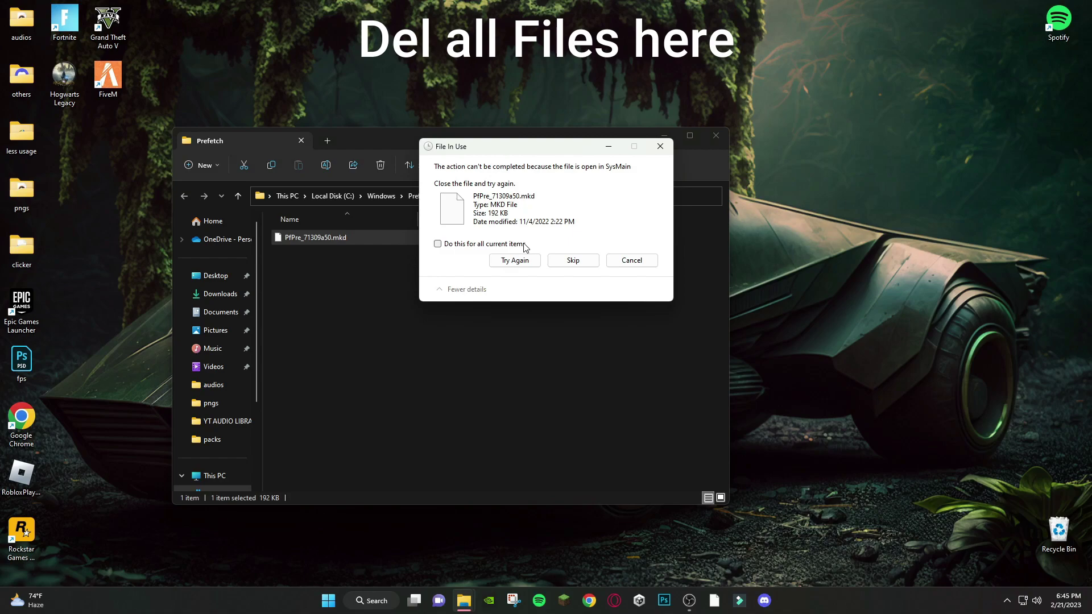
left_click(573, 260)
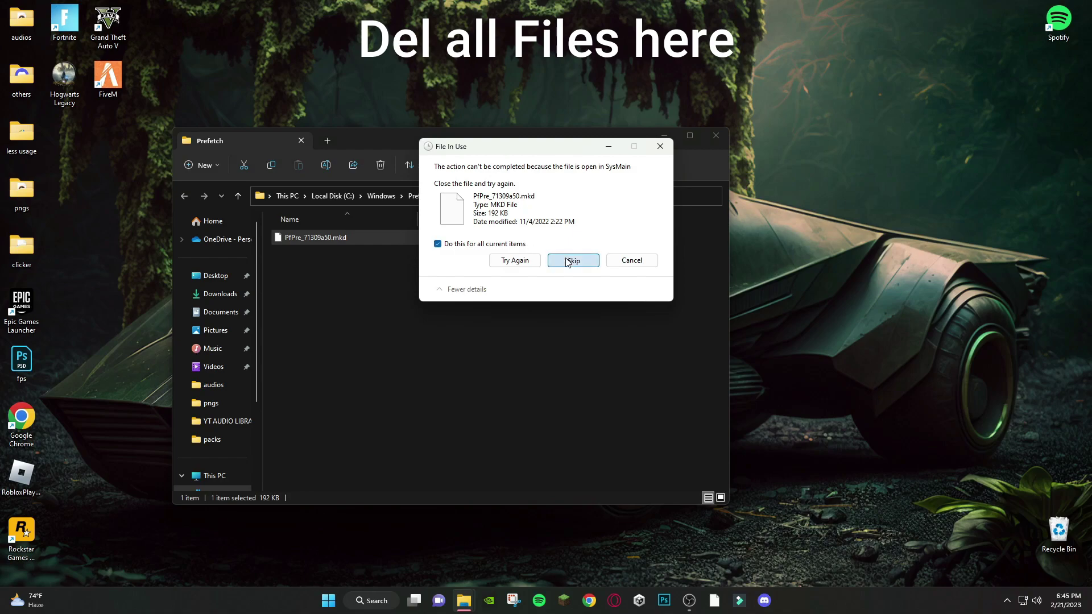
left_click(715, 136)
left_click(612, 392)
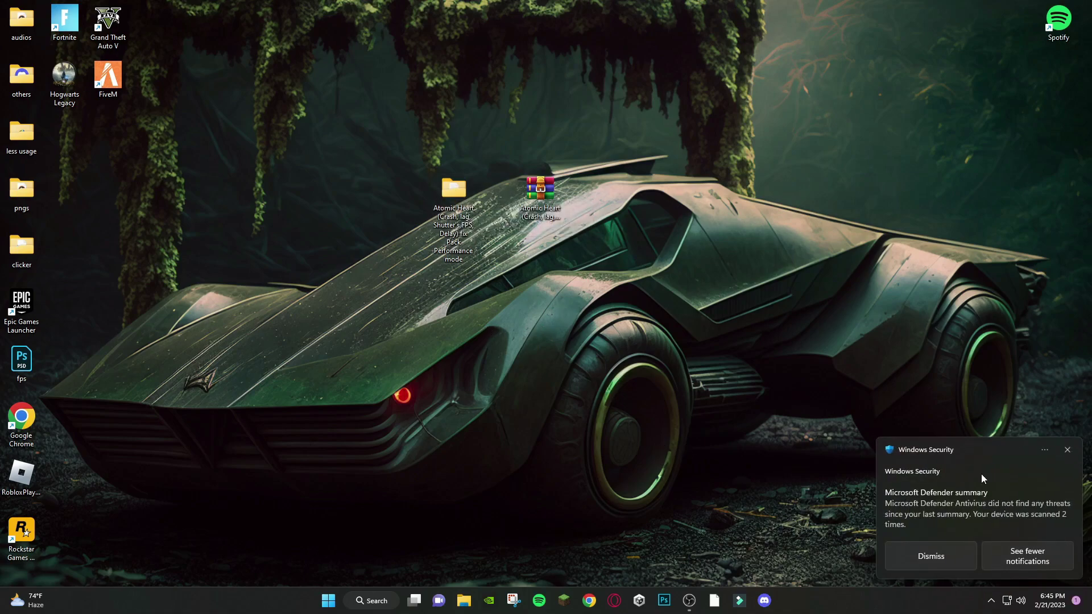
Step: Dismiss the security toast and open 'cmd commands' from the Atomic Heart folder, moving Notepad left
left_click(1066, 452)
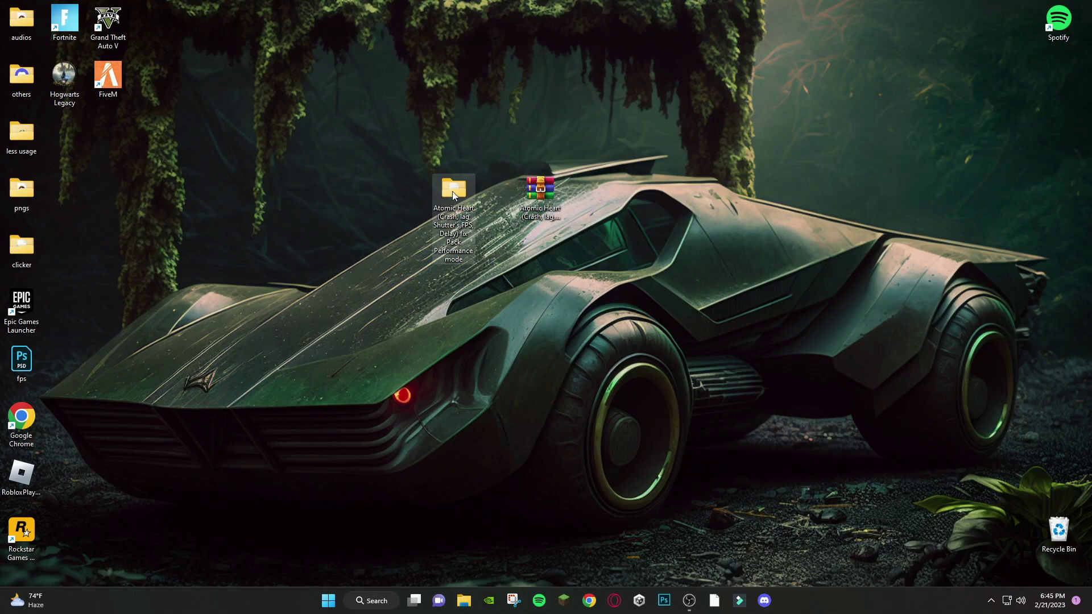
double_click(452, 191)
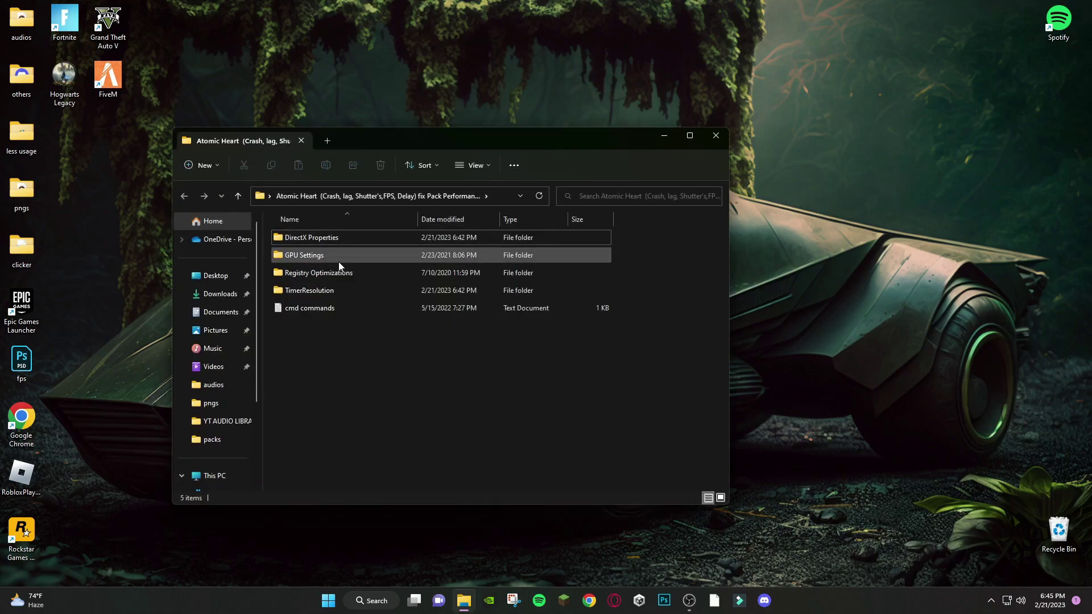
double_click(307, 310)
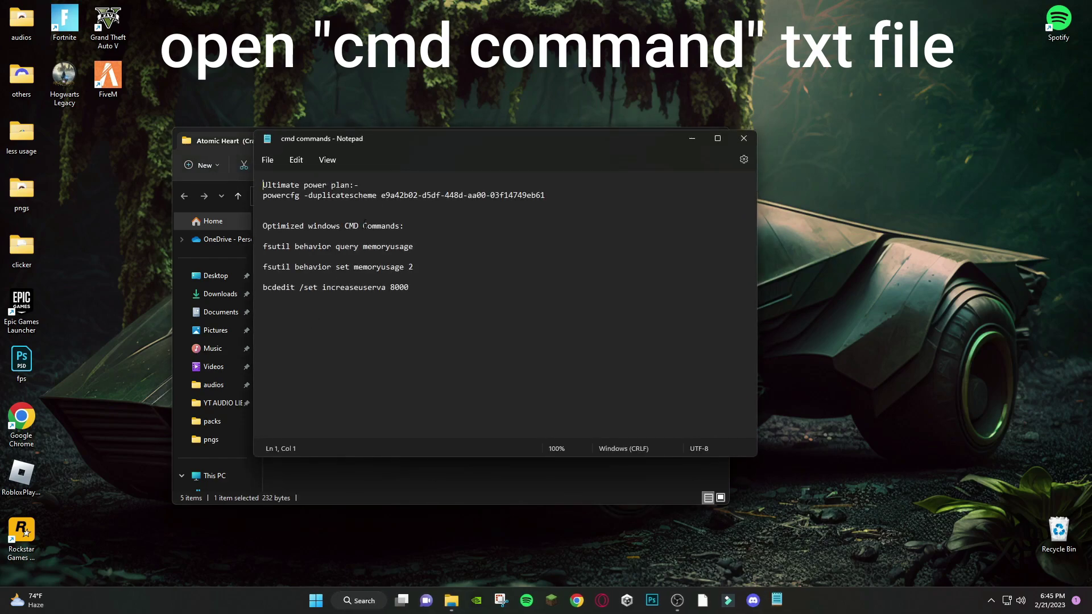
left_click_drag(455, 144, 347, 146)
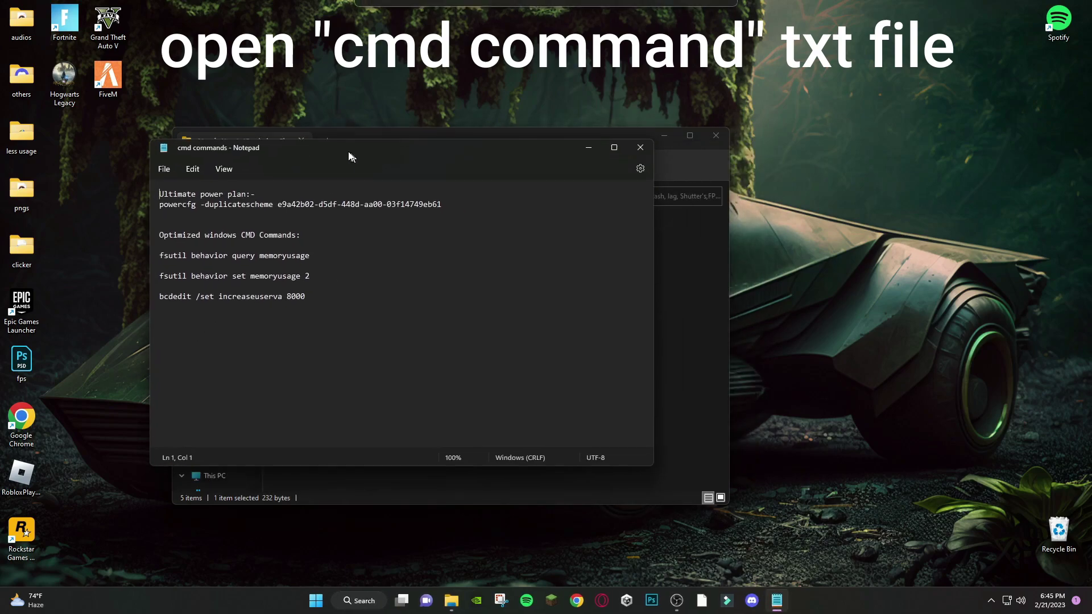
left_click(354, 600)
type("cmd")
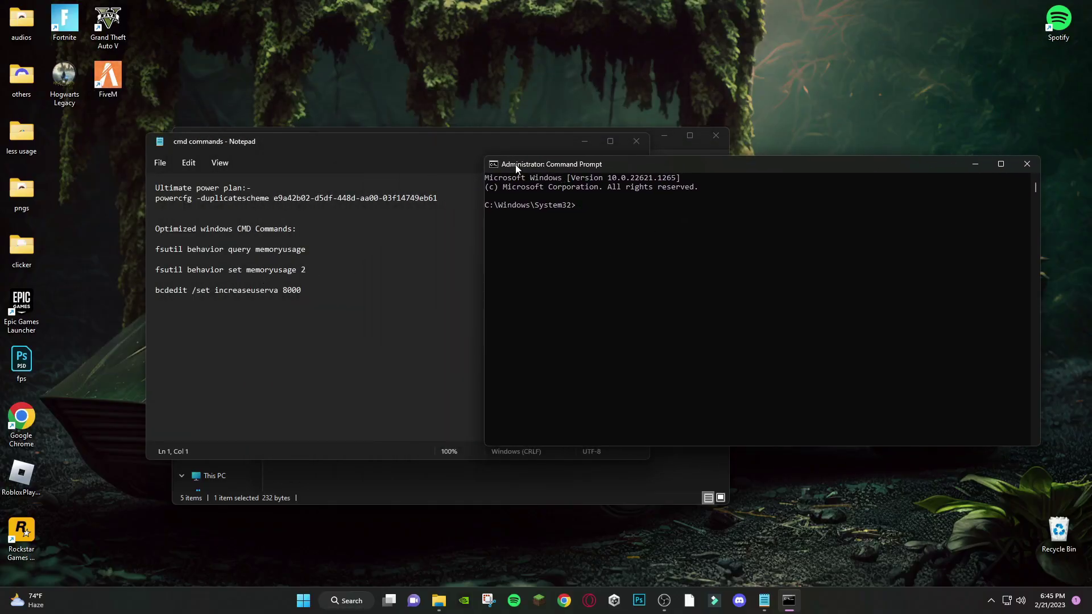
Step: Paste and run the three fsutil and bcdedit increaseuserva 8000 lines in the admin Command Prompt
mouse_move(516, 164)
left_mouse_down()
mouse_move(804, 171)
mouse_move(826, 161)
left_mouse_up()
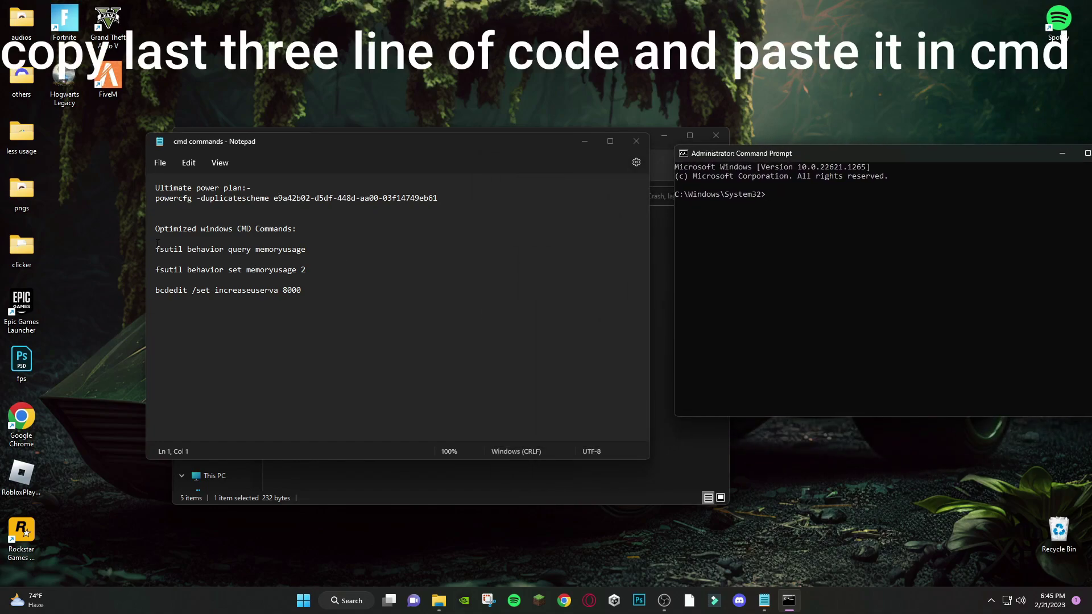
left_click_drag(155, 249, 225, 270)
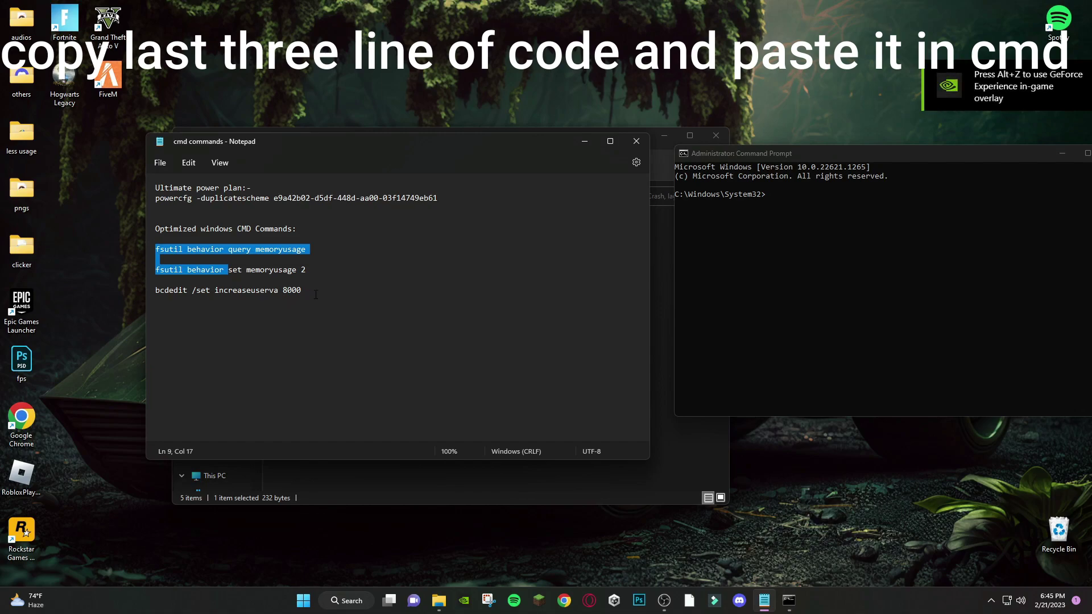
left_click_drag(303, 290, 155, 249)
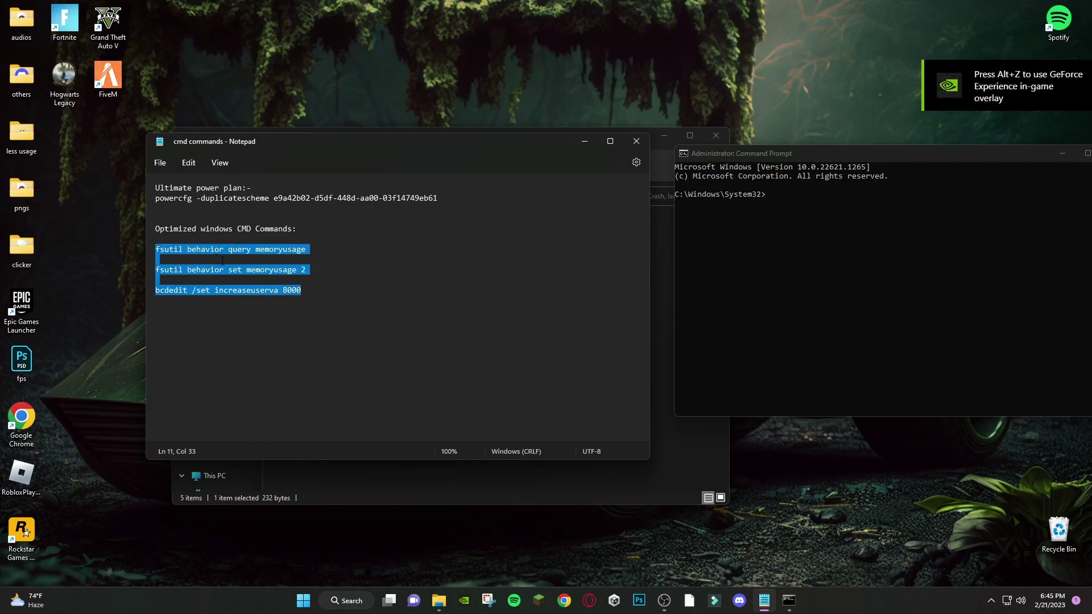
left_click(775, 198)
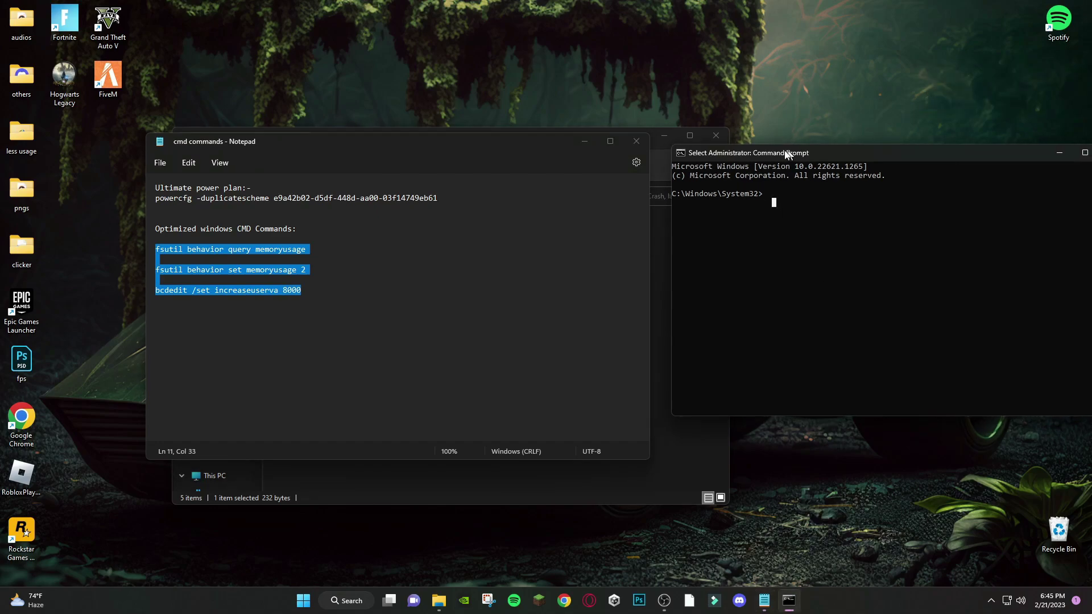
left_click_drag(788, 154, 636, 151)
right_click(642, 201)
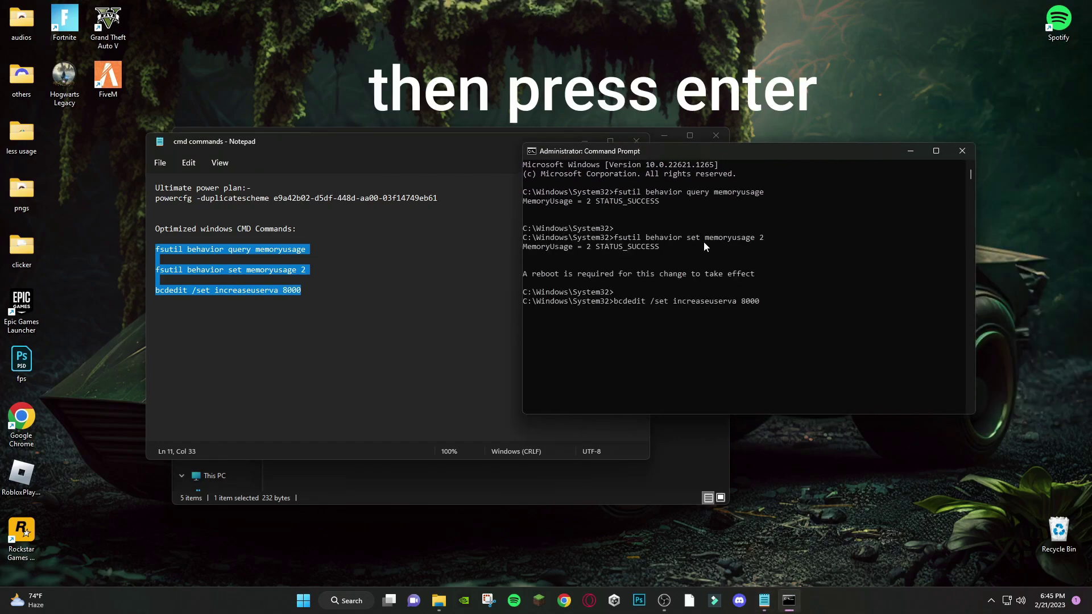
key("Return")
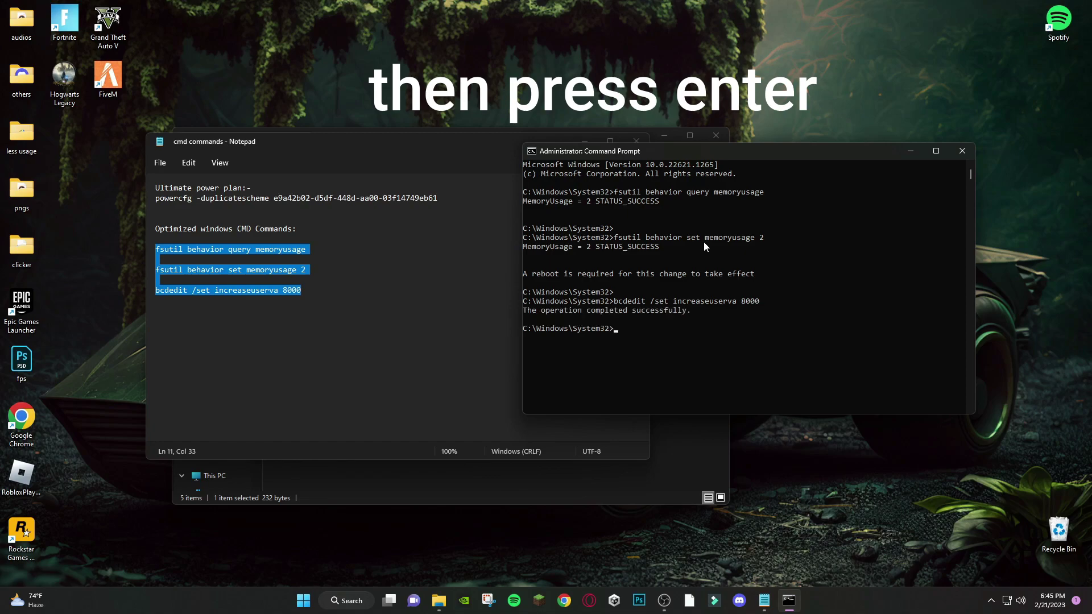
left_click(359, 258)
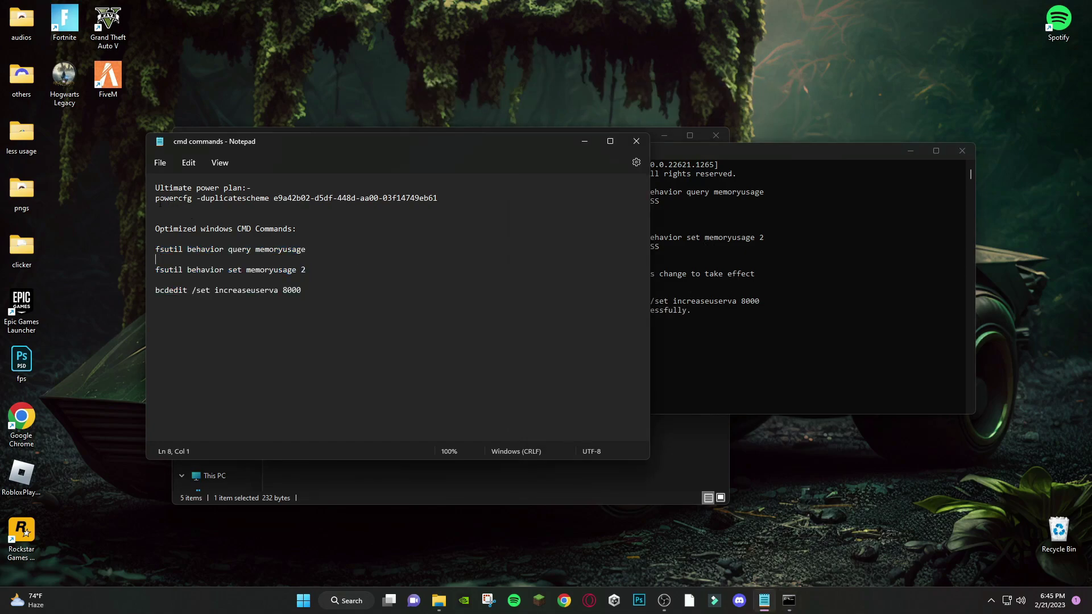
Step: Copy the powercfg duplicatescheme line into Command Prompt and run it, creating Ultimate Performance
left_click_drag(155, 198, 441, 201)
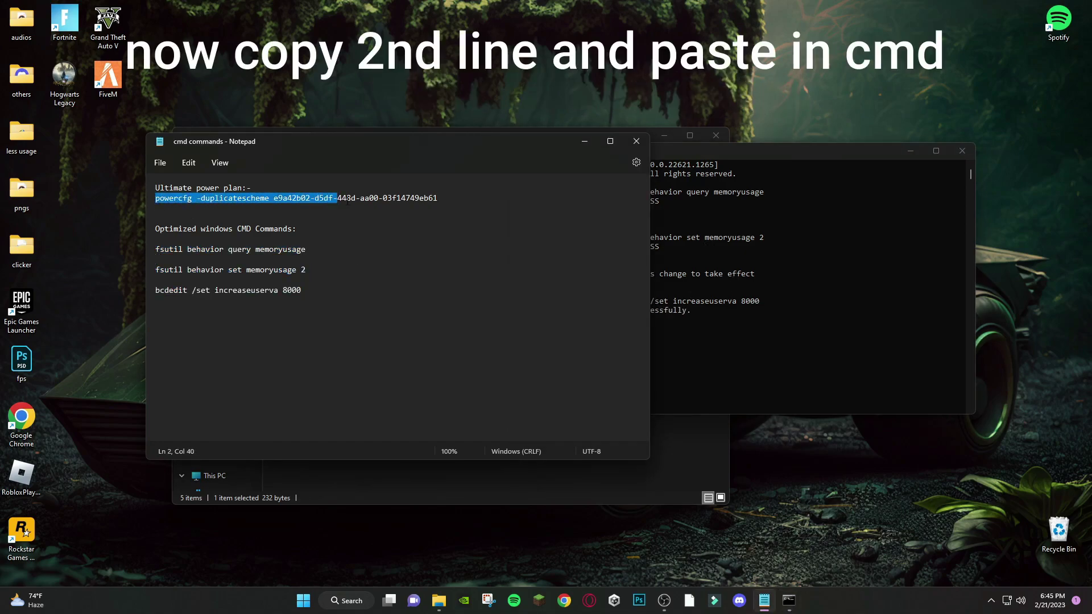
key("ctrl+c")
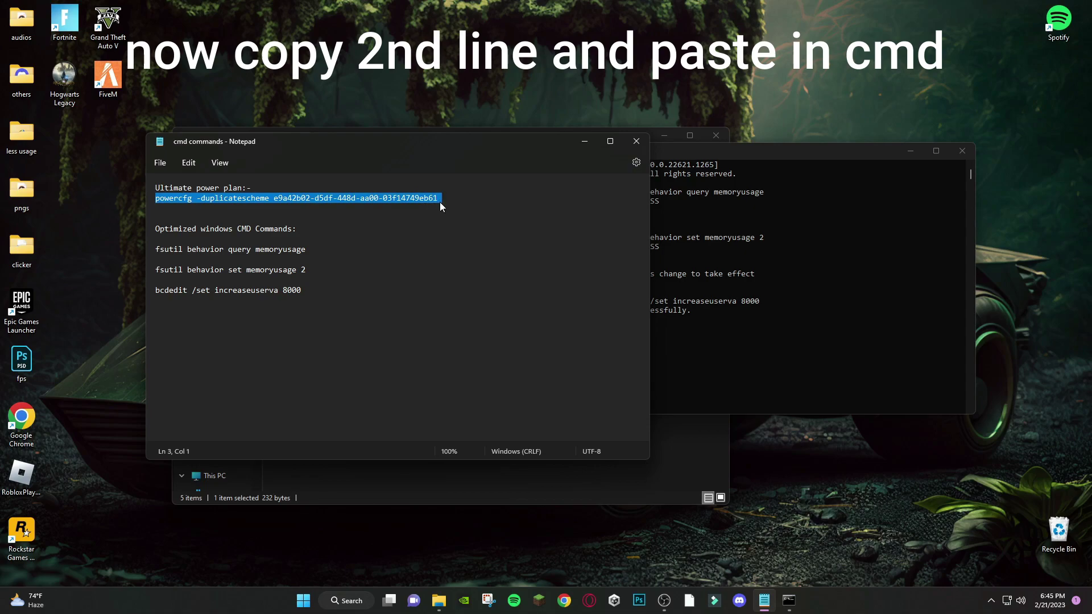
left_click(800, 342)
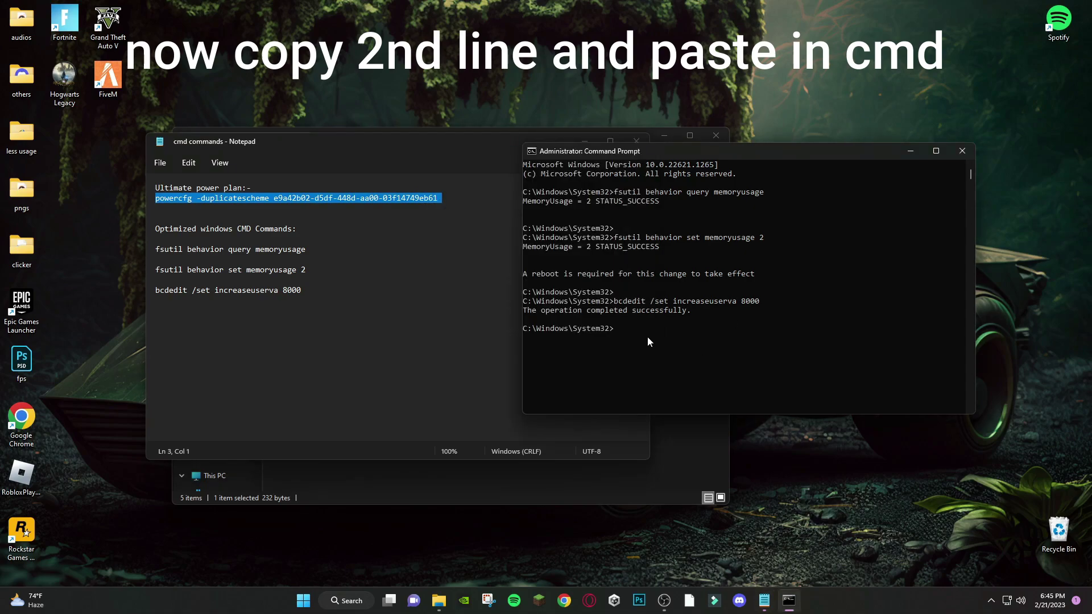
key("ctrl+v")
key("Return")
key("Return")
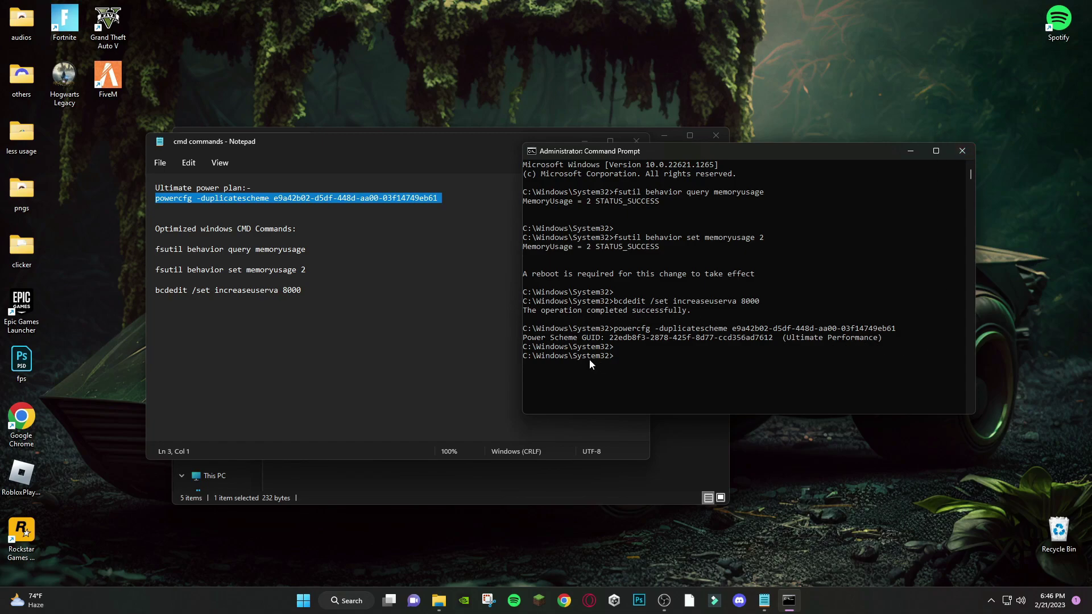
type("exit")
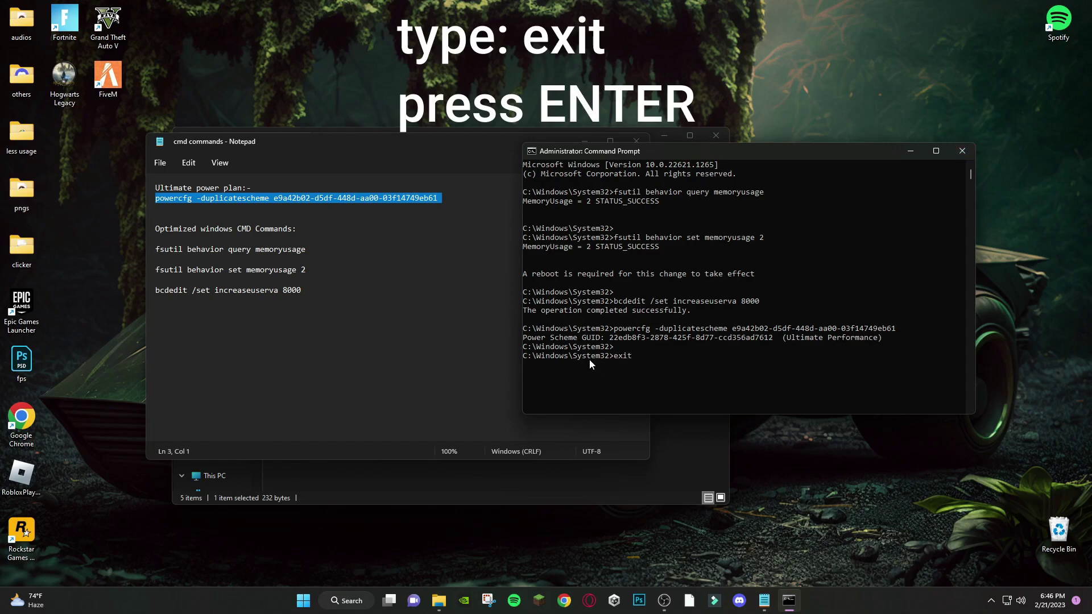
Step: Exit Command Prompt, close the cmd commands Notepad, and open the DirectX Properties folder
key("Return")
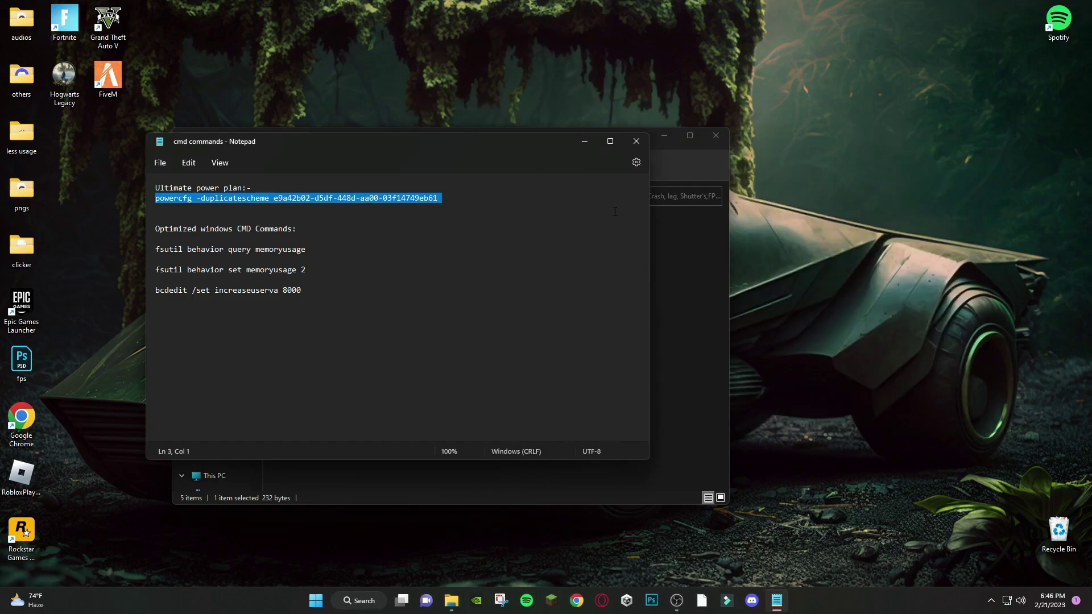
left_click(635, 141)
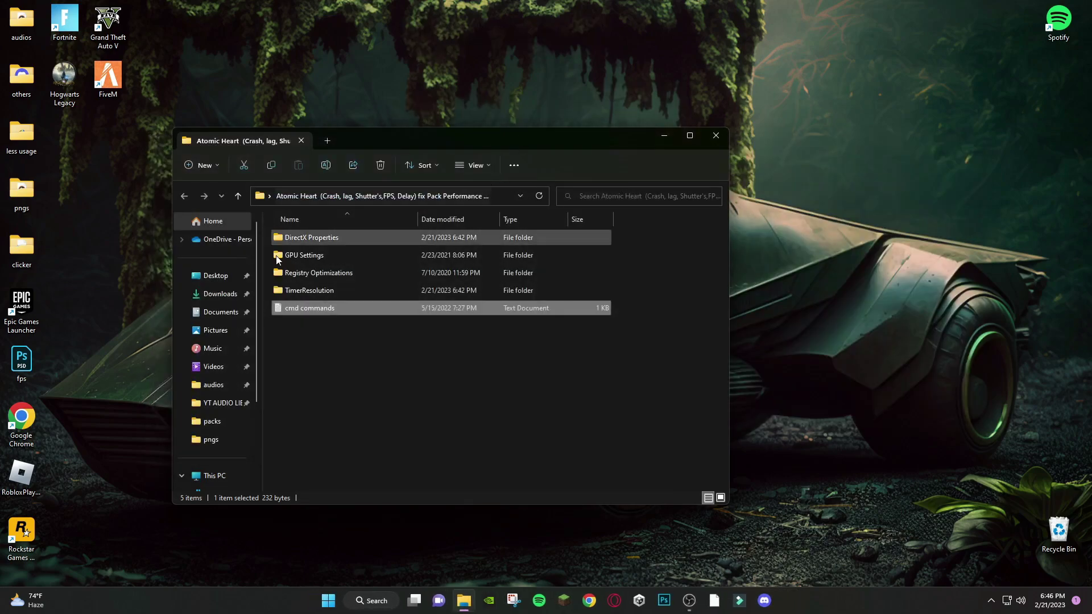
double_click(321, 238)
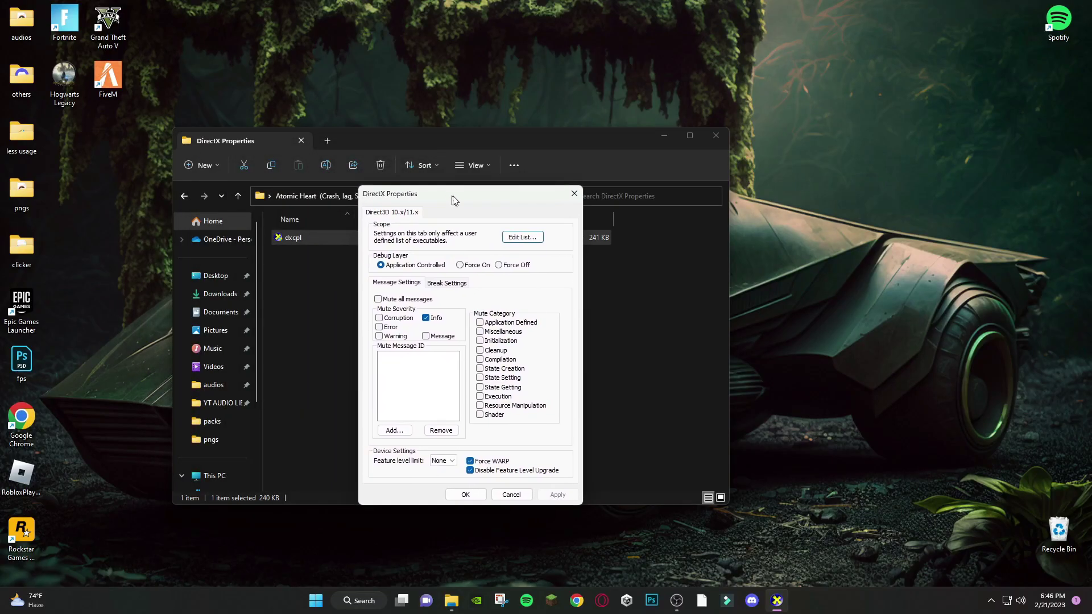
Step: Add Win64 FortniteLauncher.exe to the Direct3D executable list, then apply and close DirectX Properties
left_click(518, 241)
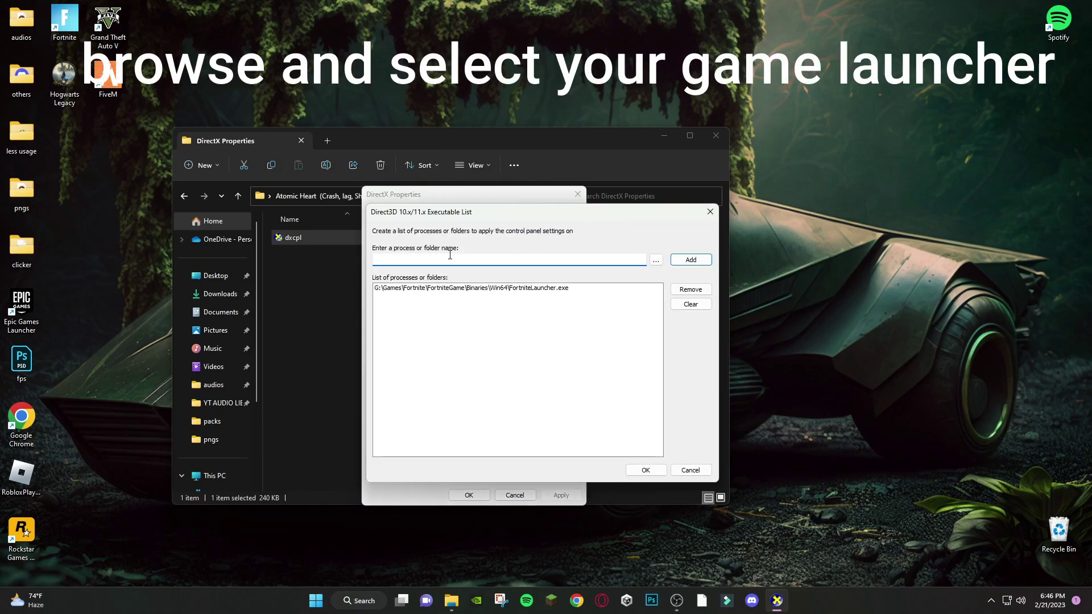
left_click(656, 260)
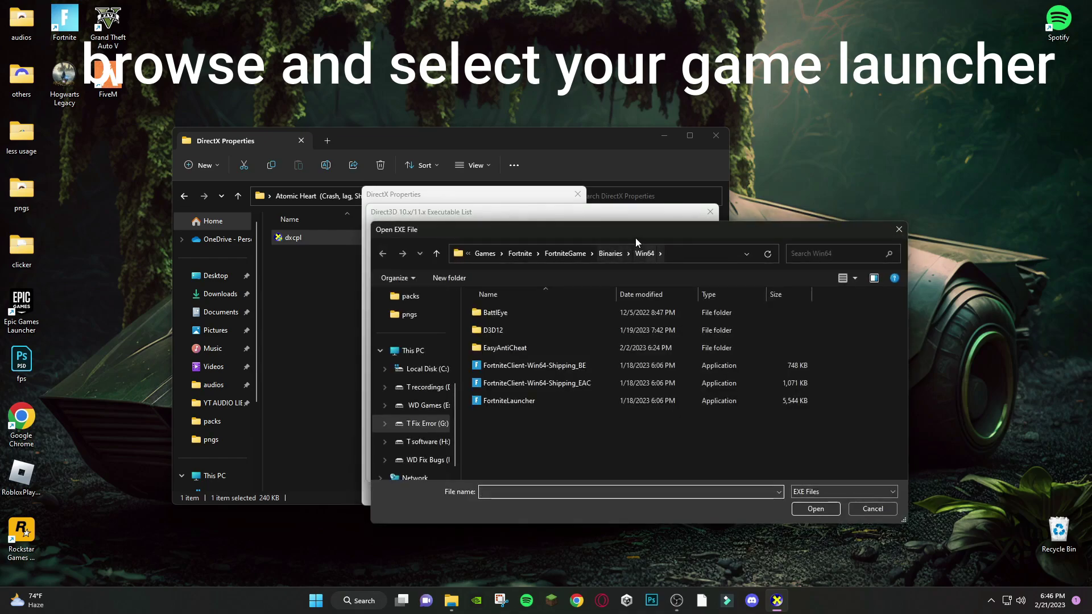
left_click_drag(636, 238, 572, 272)
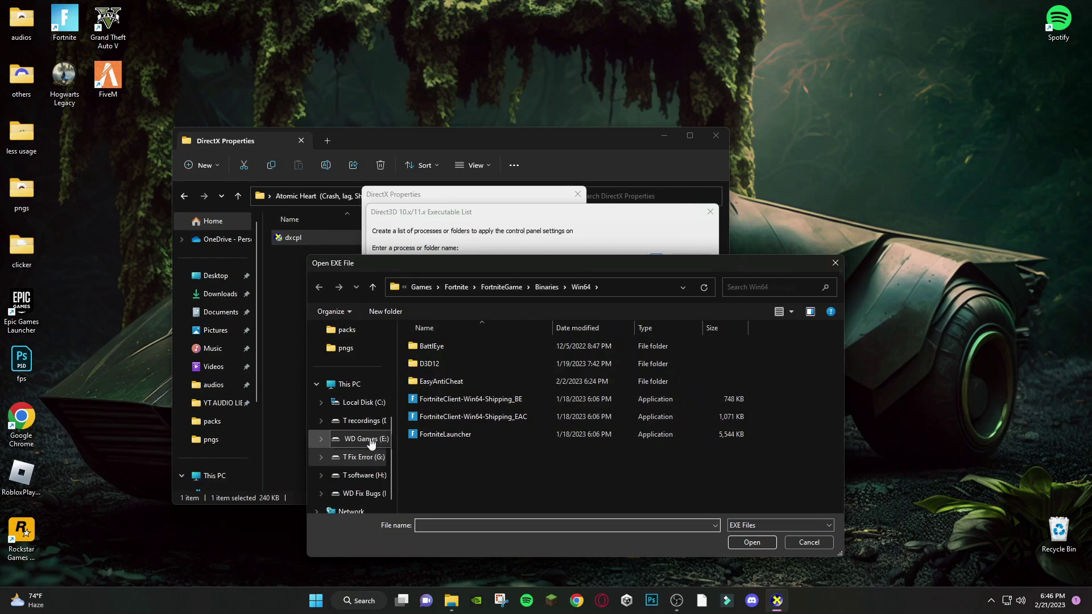
left_click(692, 260)
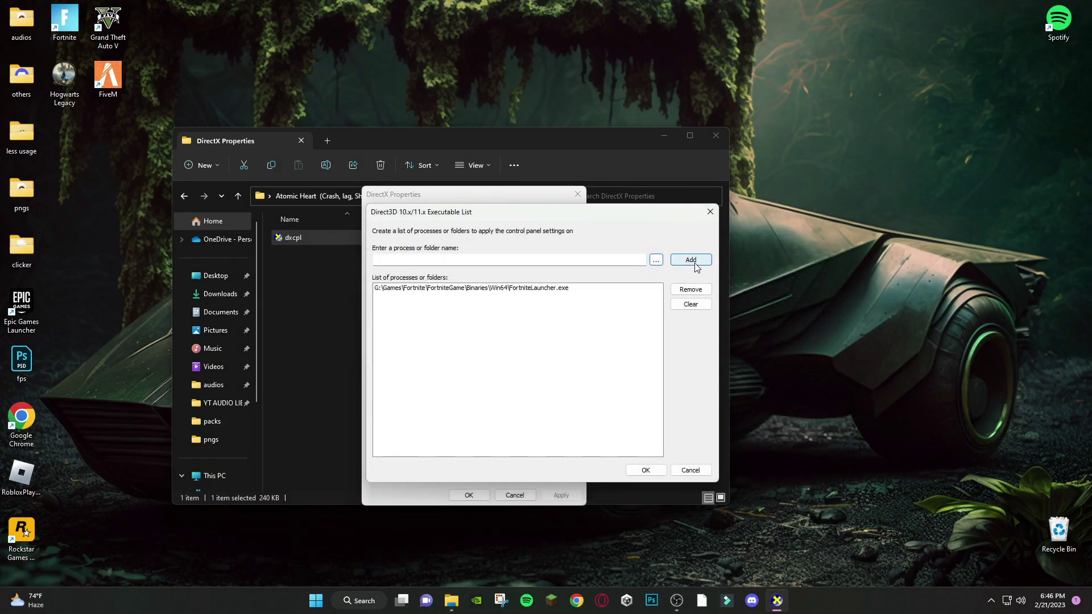
left_click(644, 471)
left_click(561, 496)
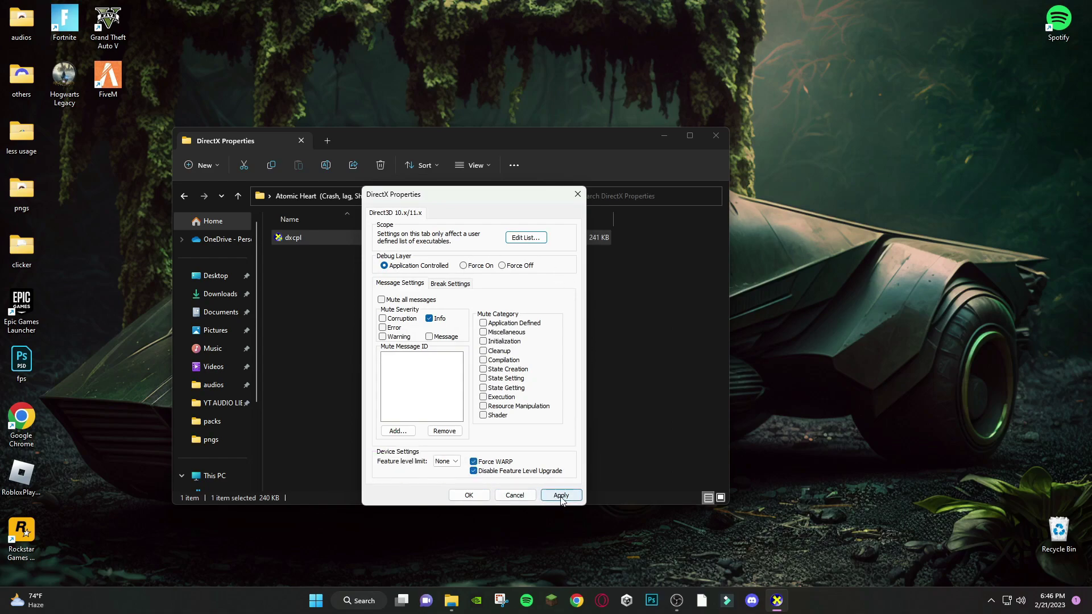
left_click(560, 496)
left_click(468, 495)
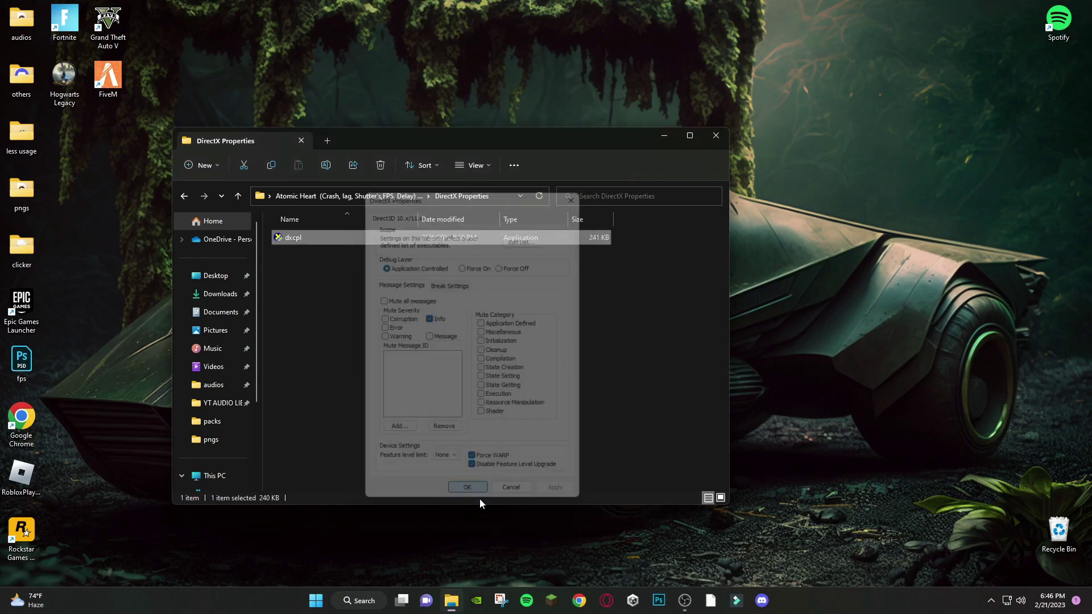
Step: View the AMD, Intel and NVIDIA optimized settings images in GPU Settings, then close Photos
left_click(188, 201)
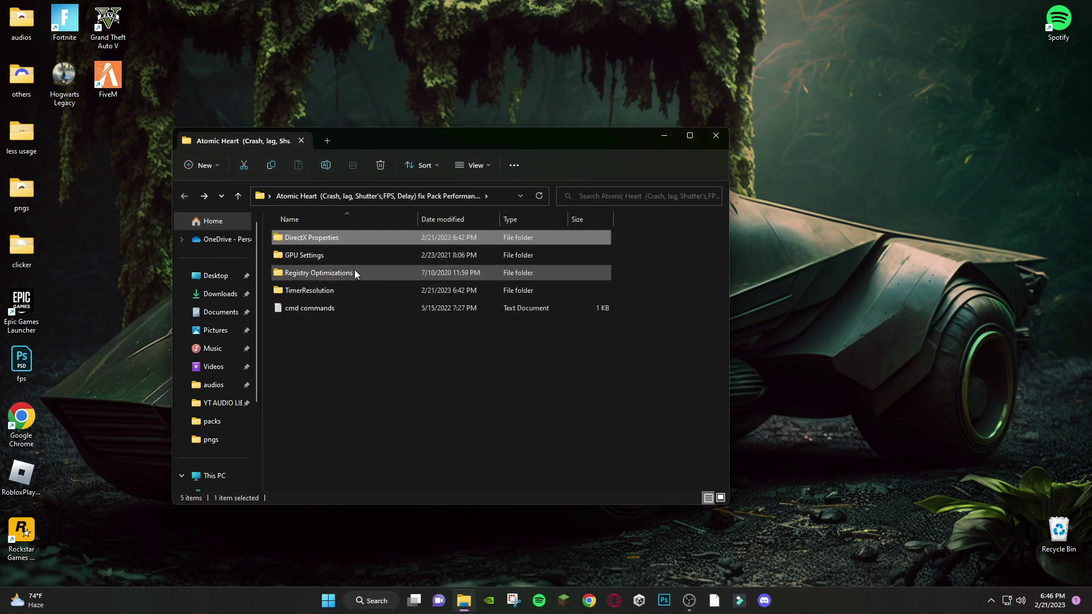
double_click(301, 256)
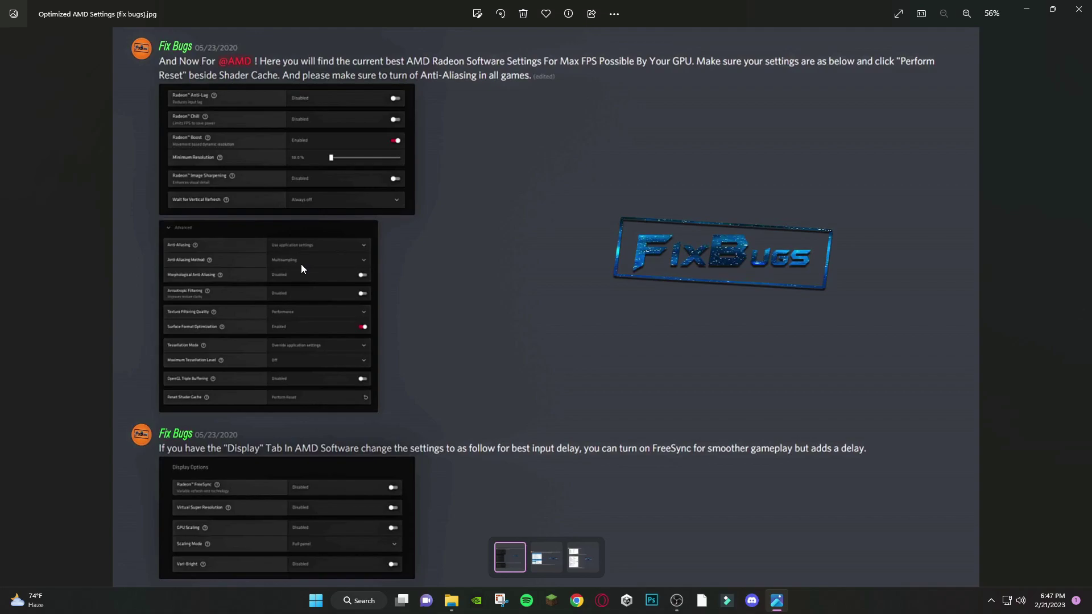
key("Right")
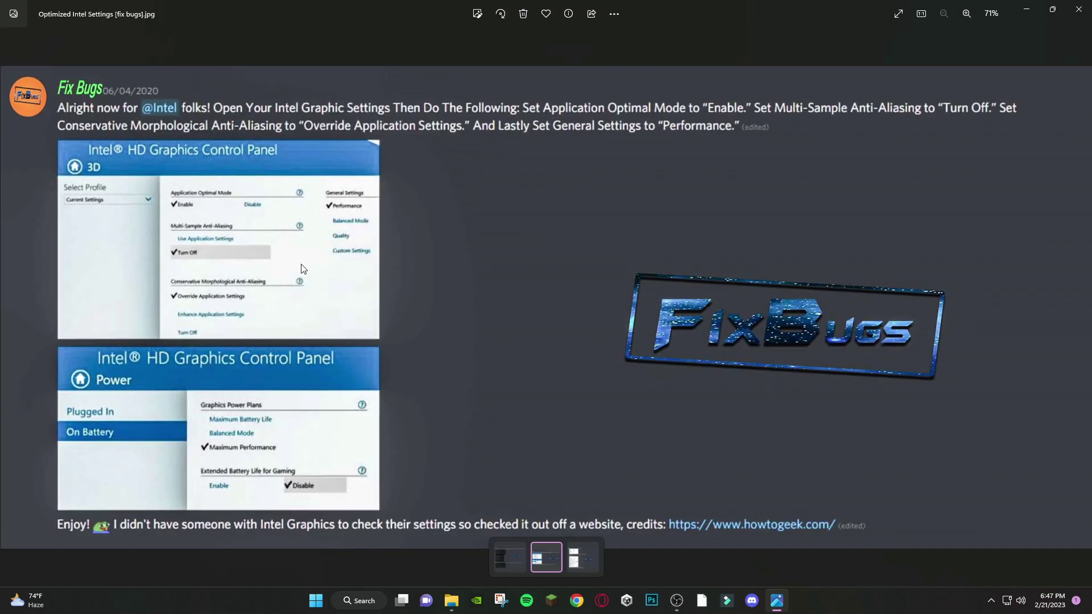
key("Right")
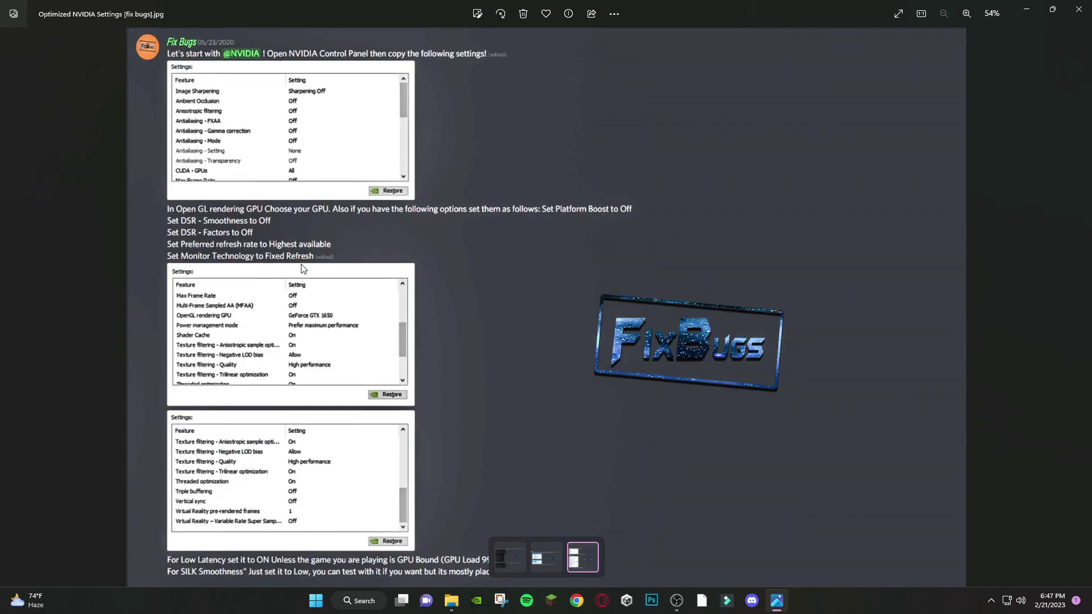
left_click(1077, 11)
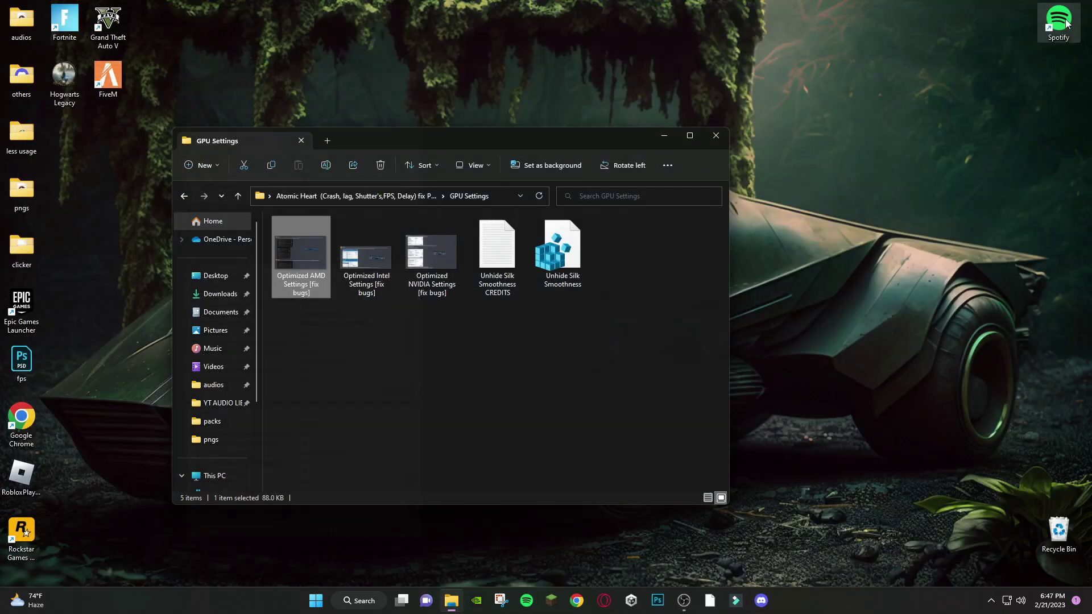
Step: Merge Unhide Silk Smoothness.reg into the registry, then go back to the main pack folder
left_click(570, 263)
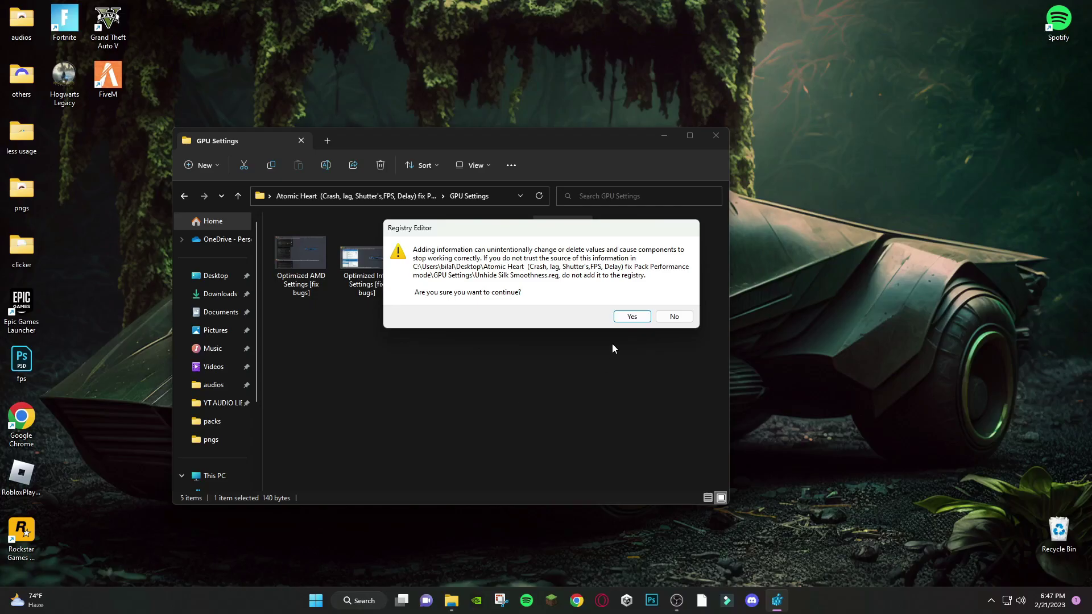
left_click(632, 316)
left_click(667, 302)
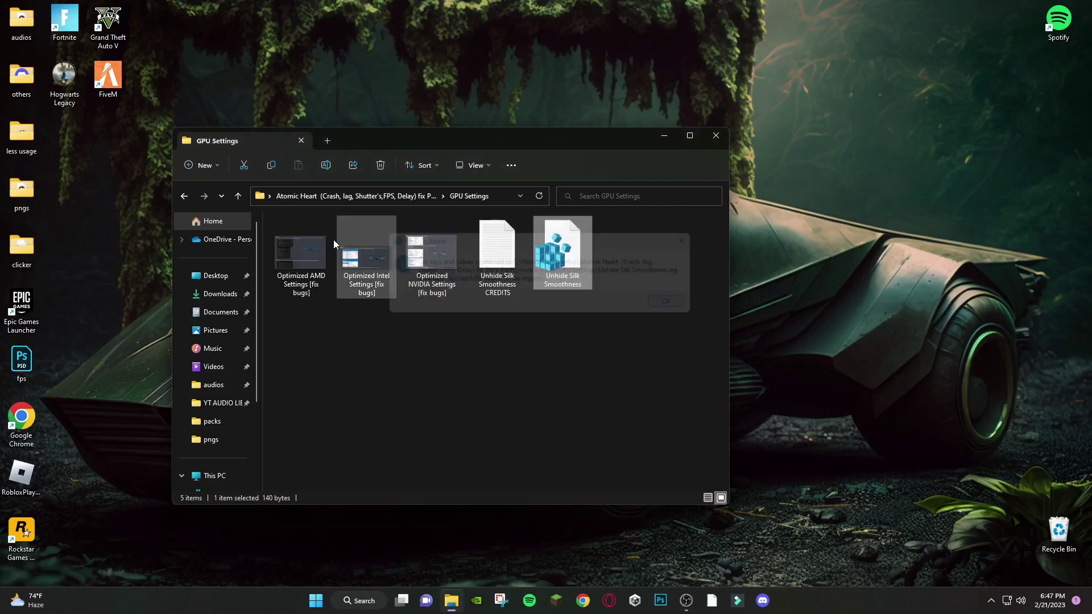
key("alt+Left")
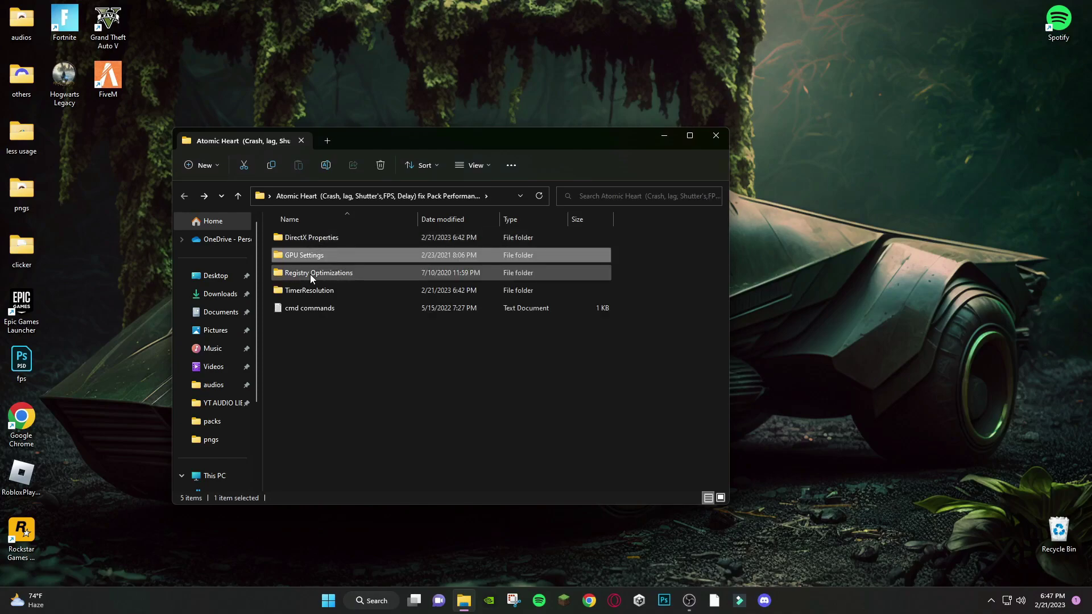
Step: In Registry Optimizations, merge CPU-GPU Optimizations.reg and select the Disable Game Bar file
double_click(309, 273)
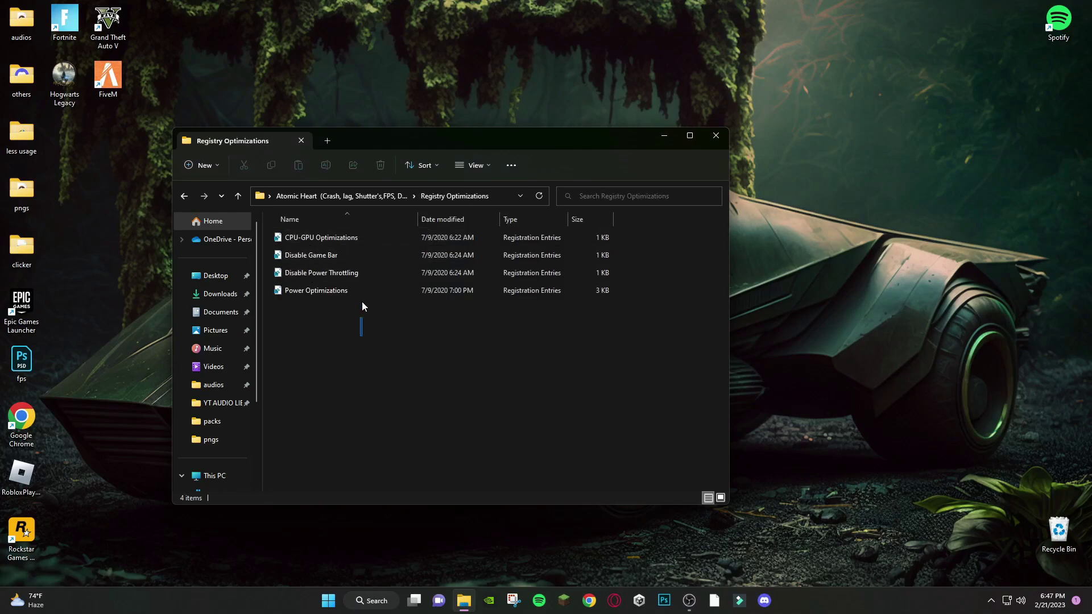
key("ctrl+a")
left_click(362, 324)
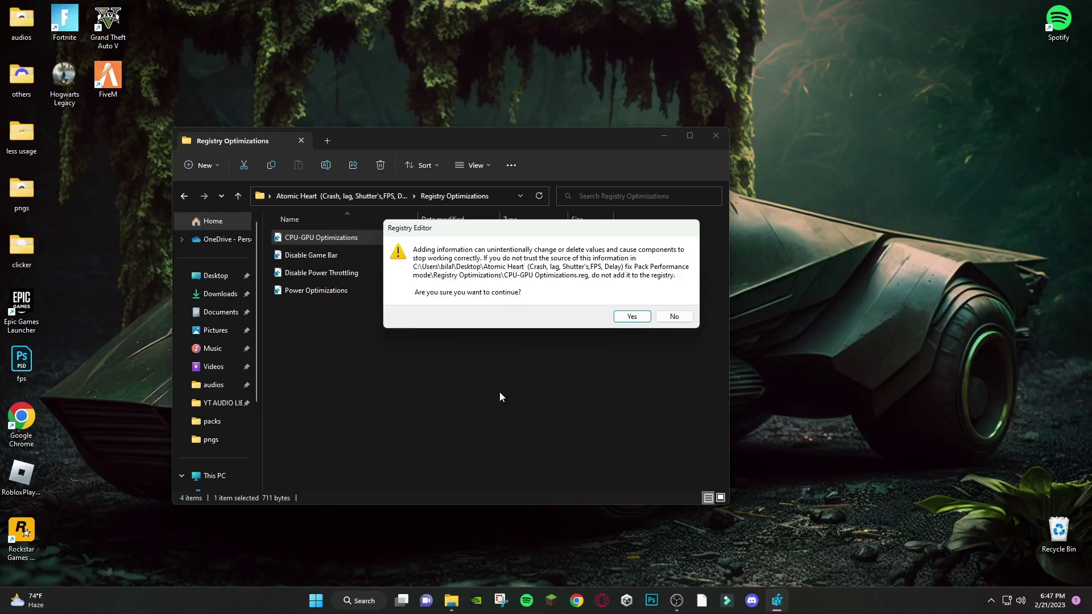
left_click(631, 317)
left_click(665, 301)
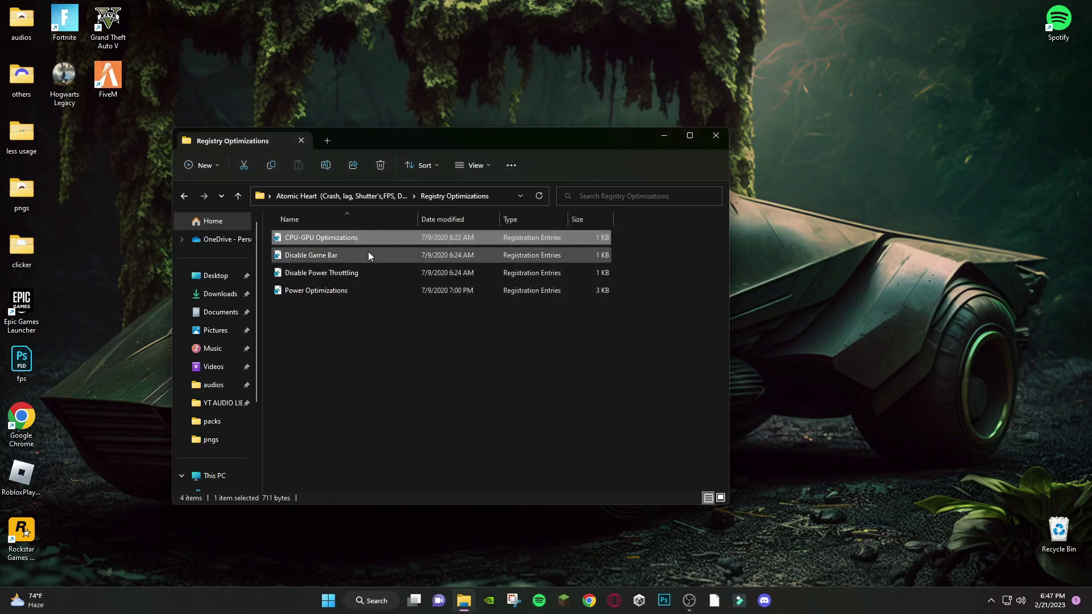
left_click(368, 255)
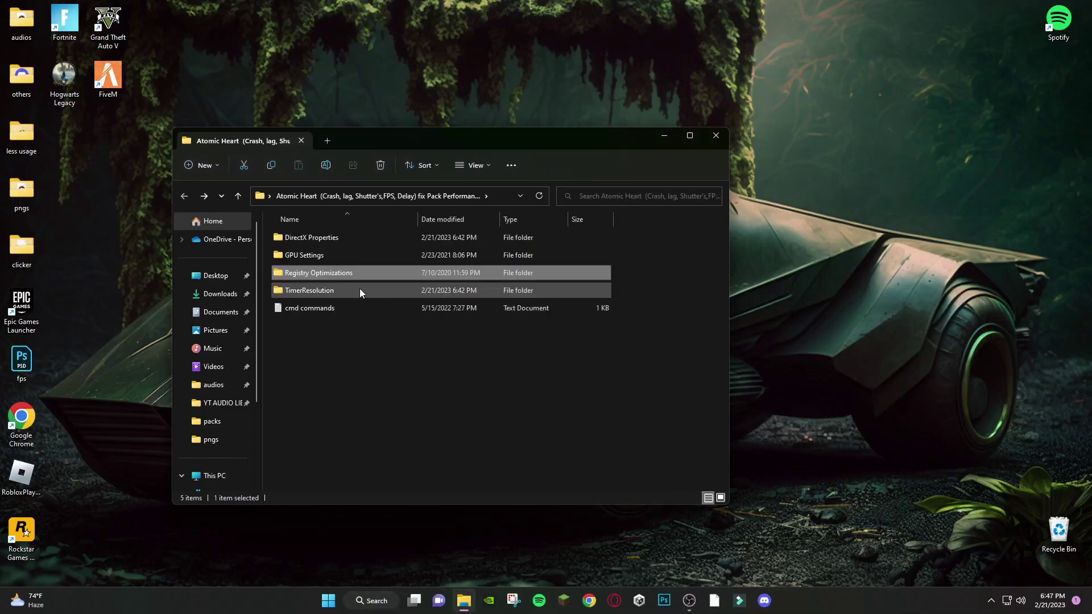
Step: Run TimerResolution.exe at the 0.500 ms maximum, then minimize it and the Explorer window
double_click(359, 288)
left_click(335, 237)
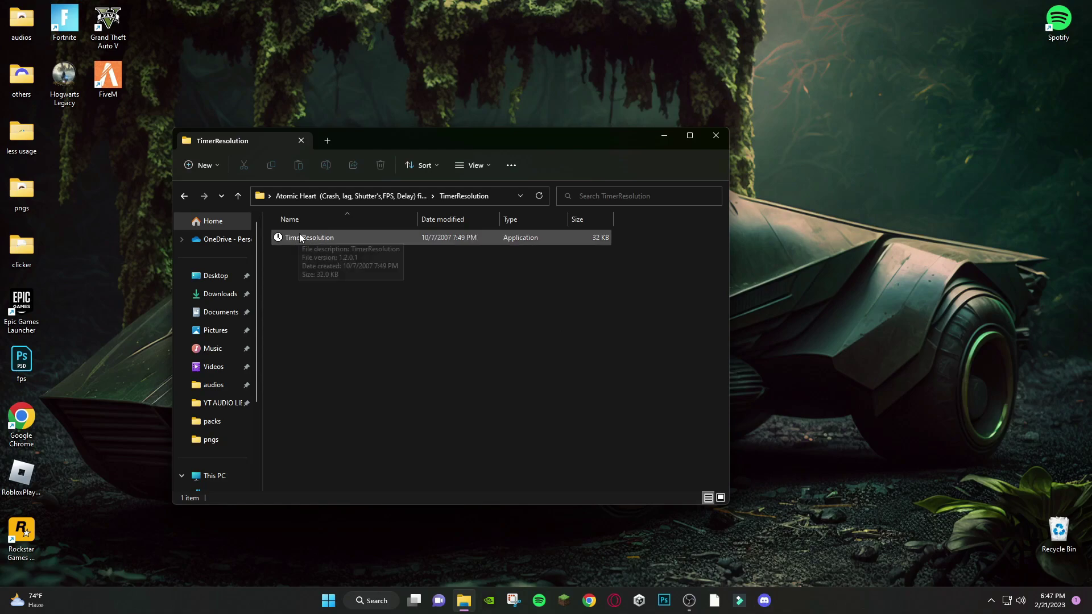
double_click(309, 237)
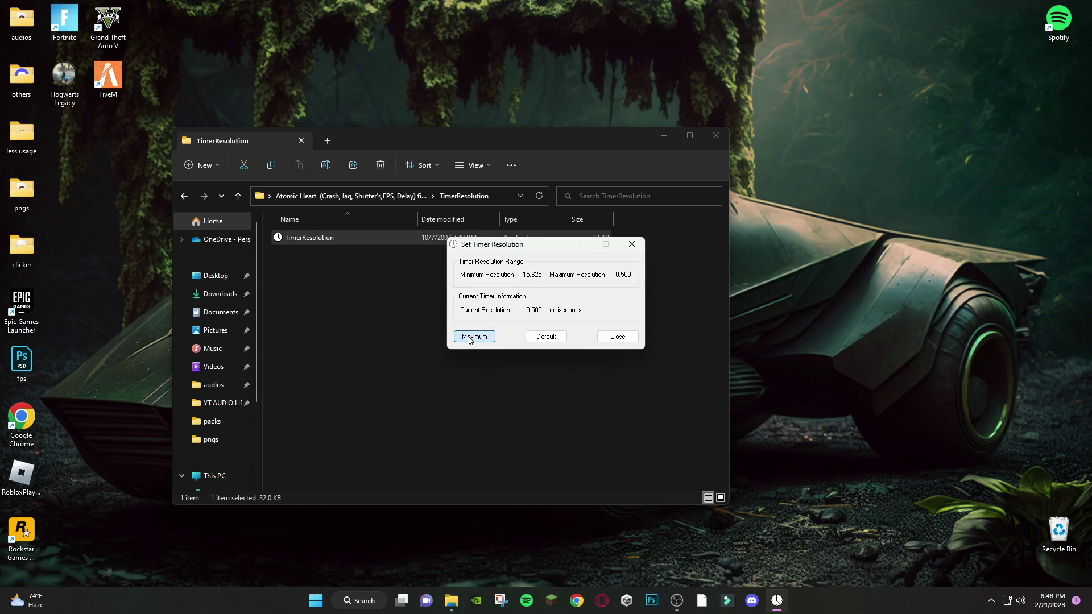
left_click(579, 250)
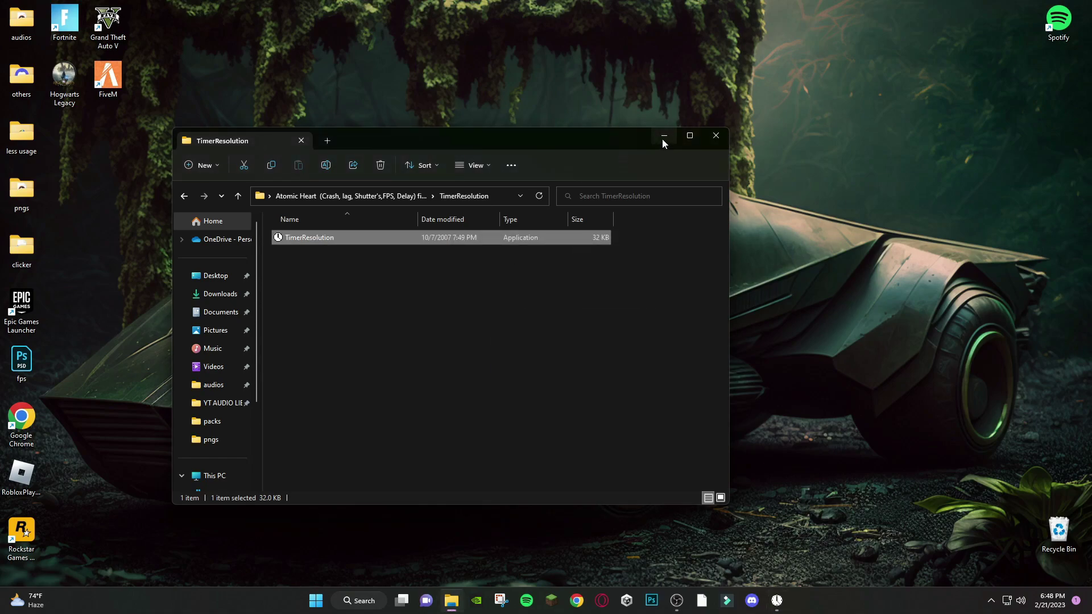
left_click(662, 137)
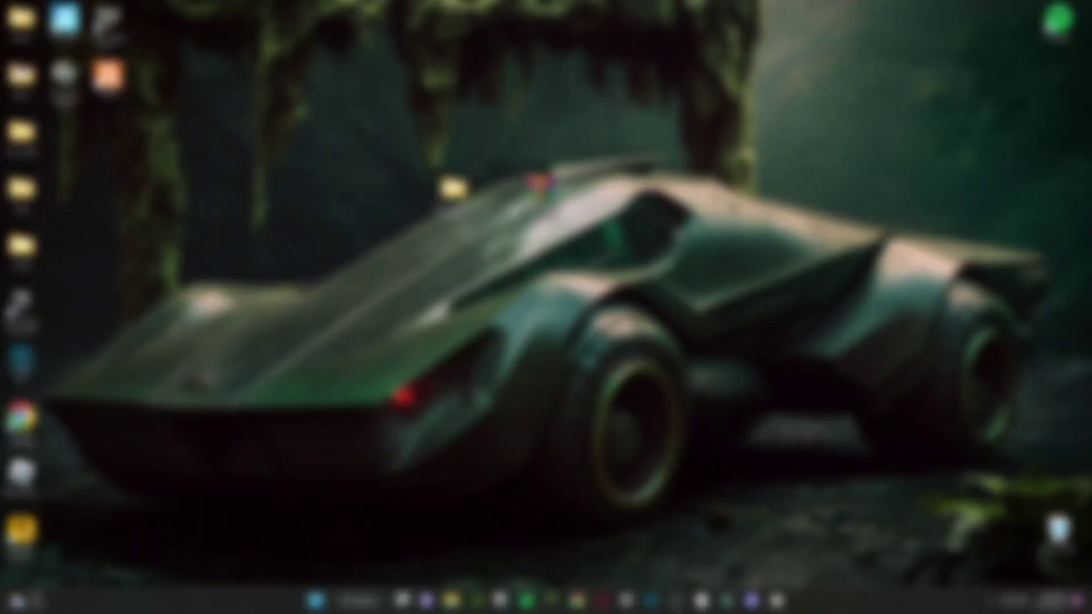